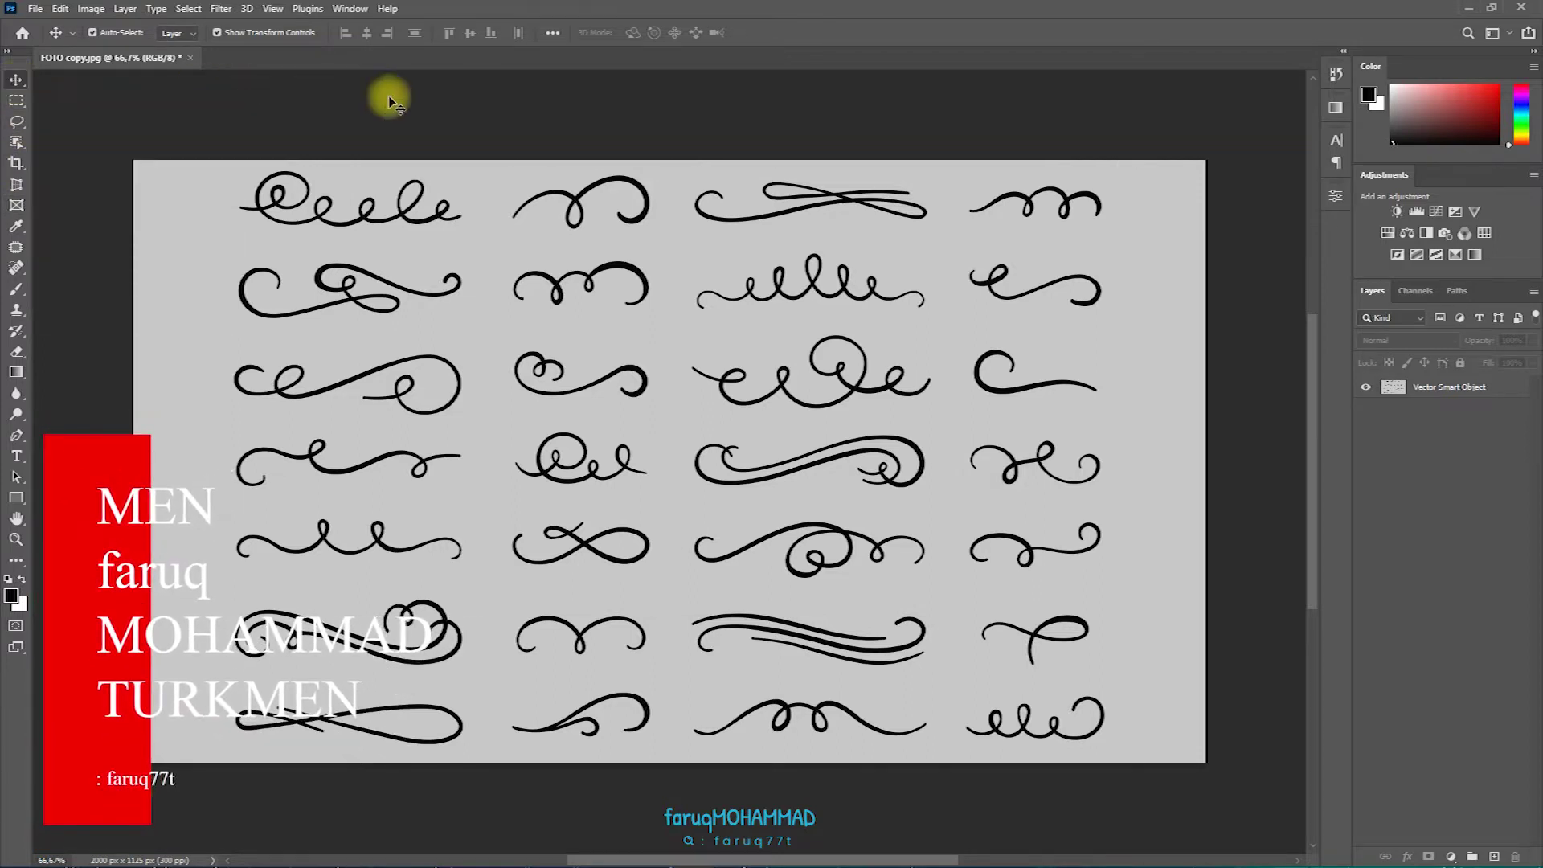
{"action": "right_click", "coordinate": [24, 502]}
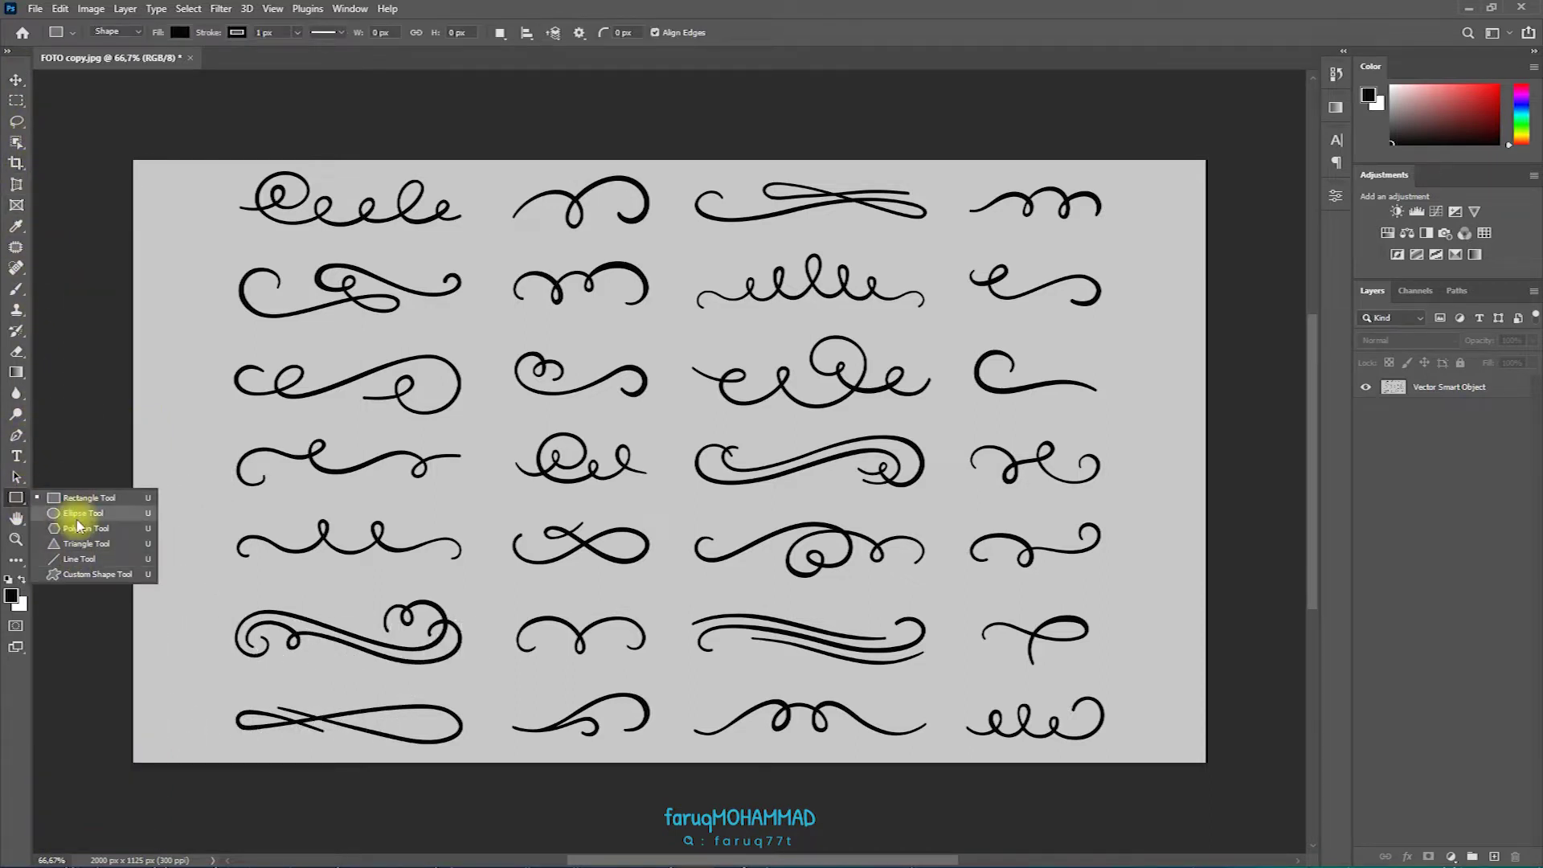
{"action": "key", "text": "v"}
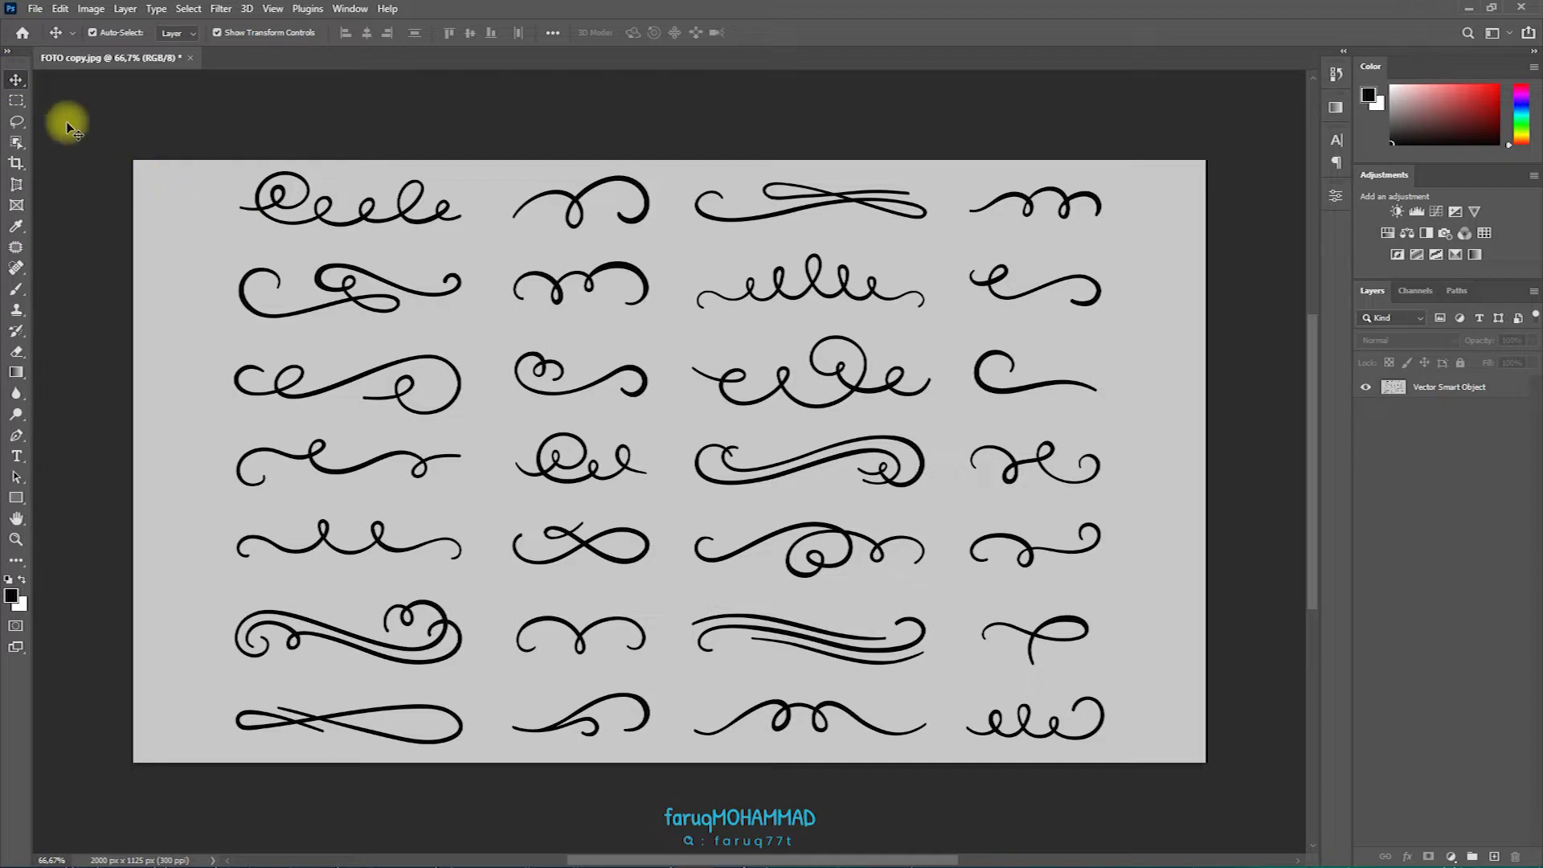
{"action": "left_click", "coordinate": [19, 102]}
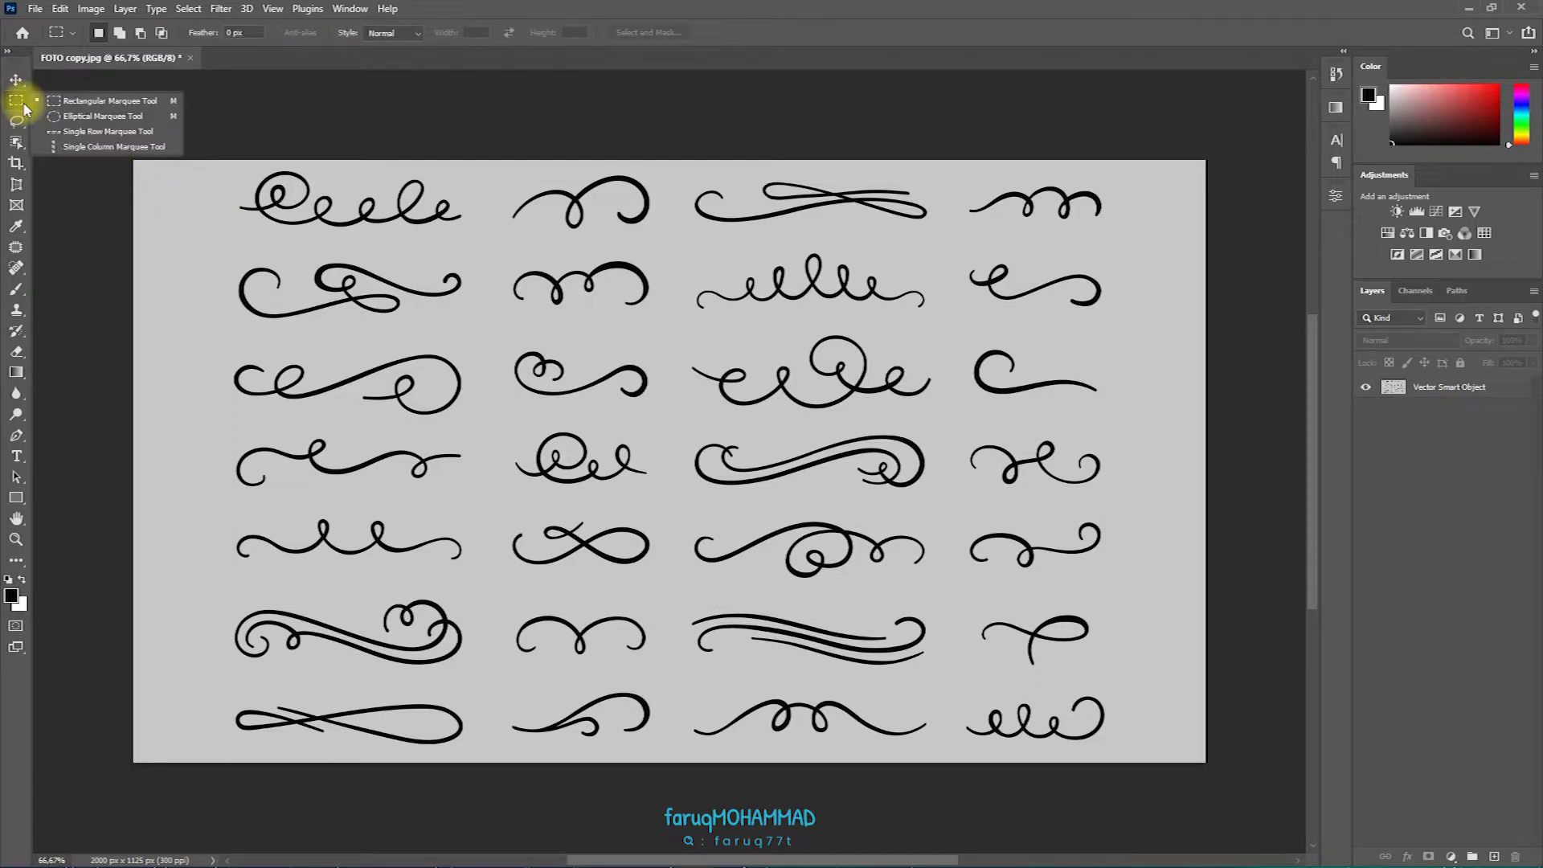
{"action": "left_click", "coordinate": [17, 499]}
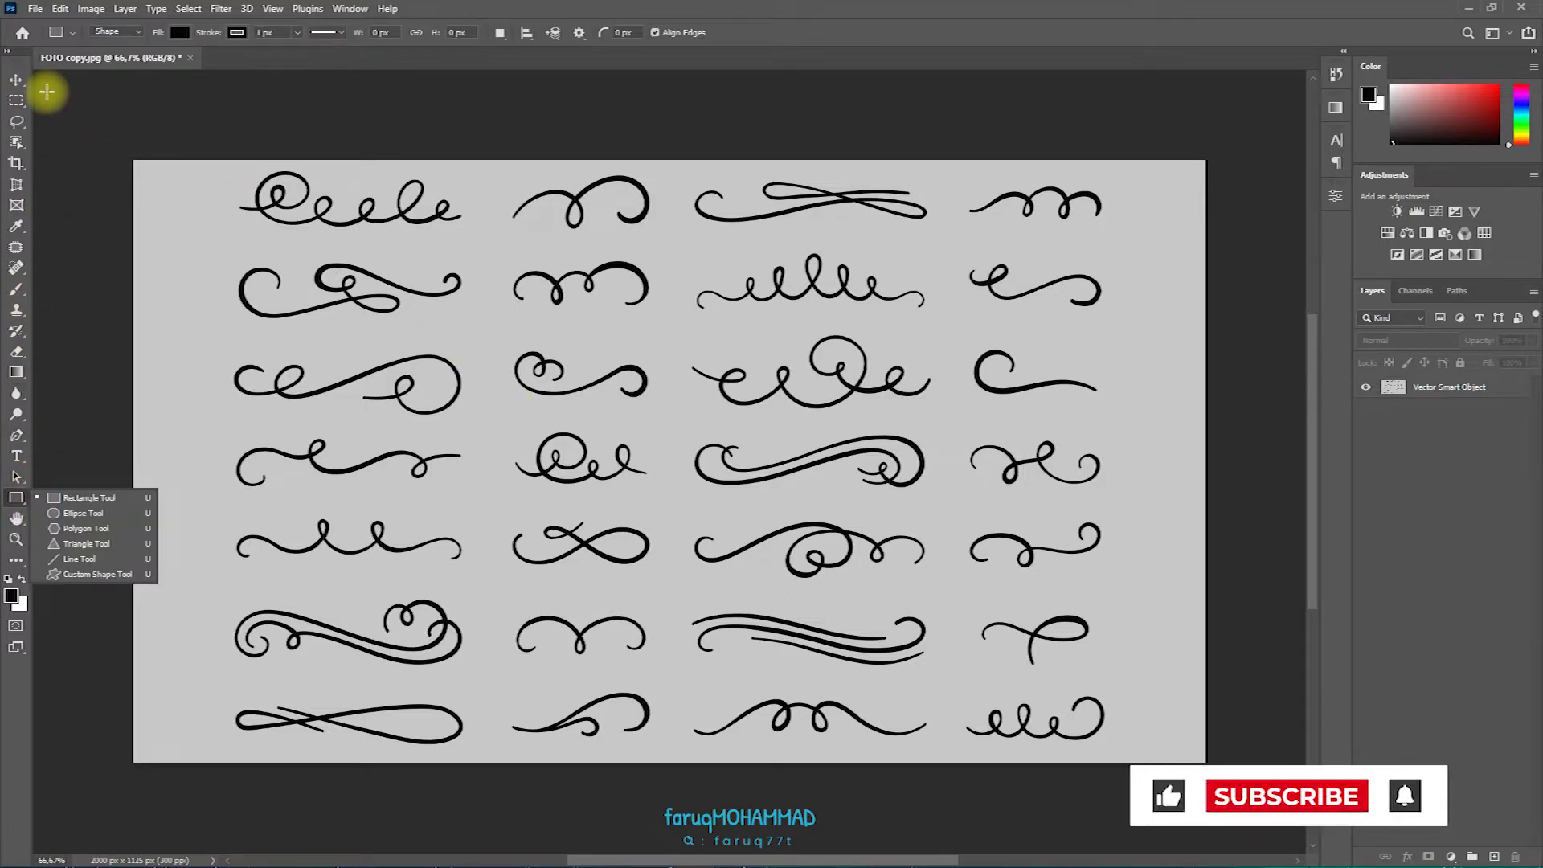
{"action": "key", "text": "m"}
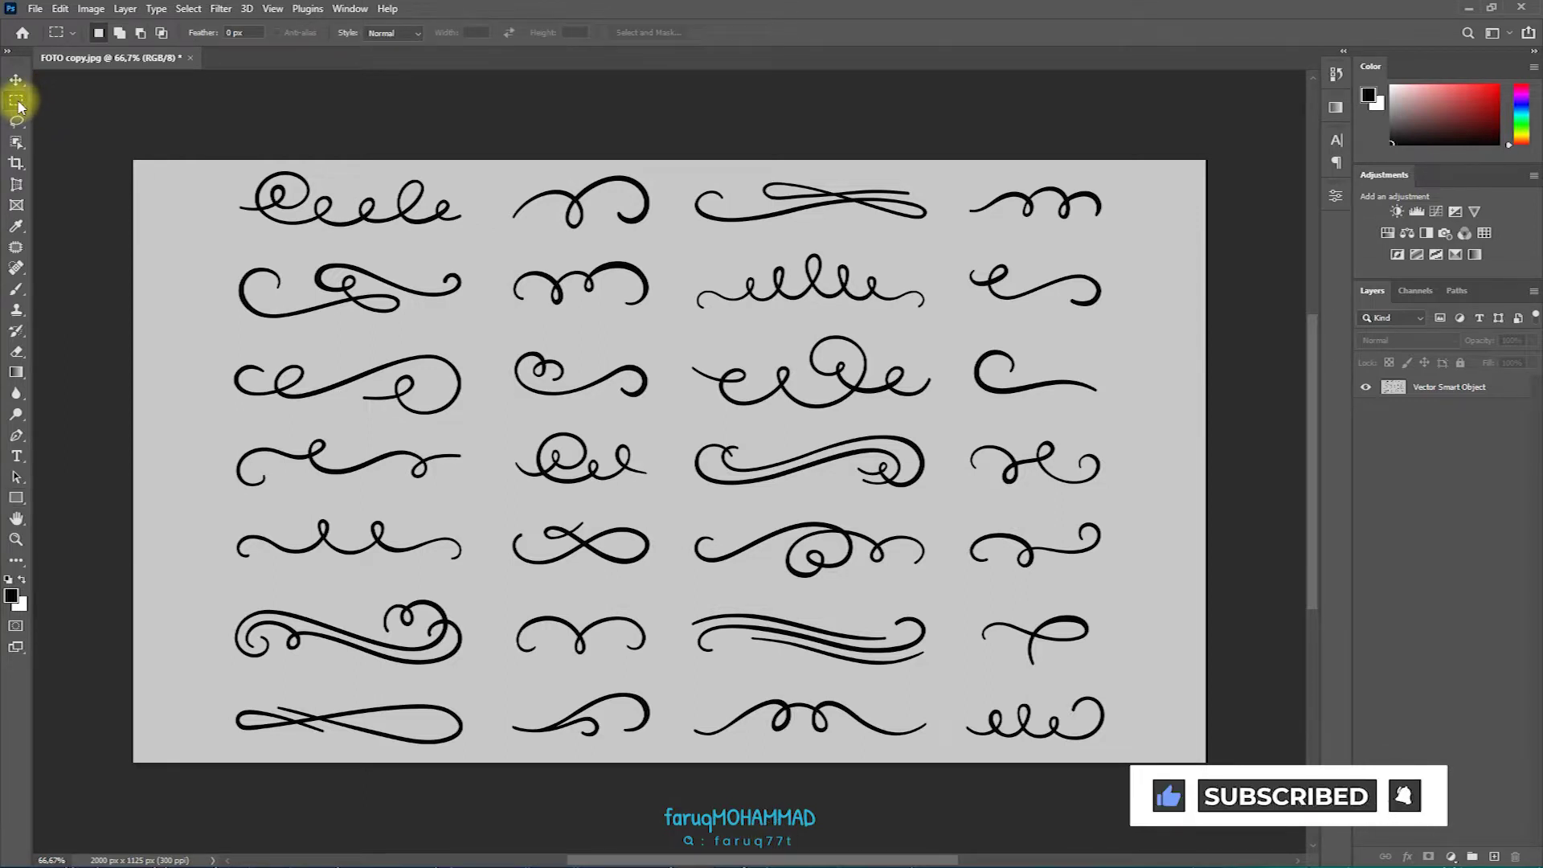
Select the first-row flourish in the first column with the Rectangular Marquee Tool and move the selection outline onto the fourth-row flourish
{"action": "right_click", "coordinate": [16, 103]}
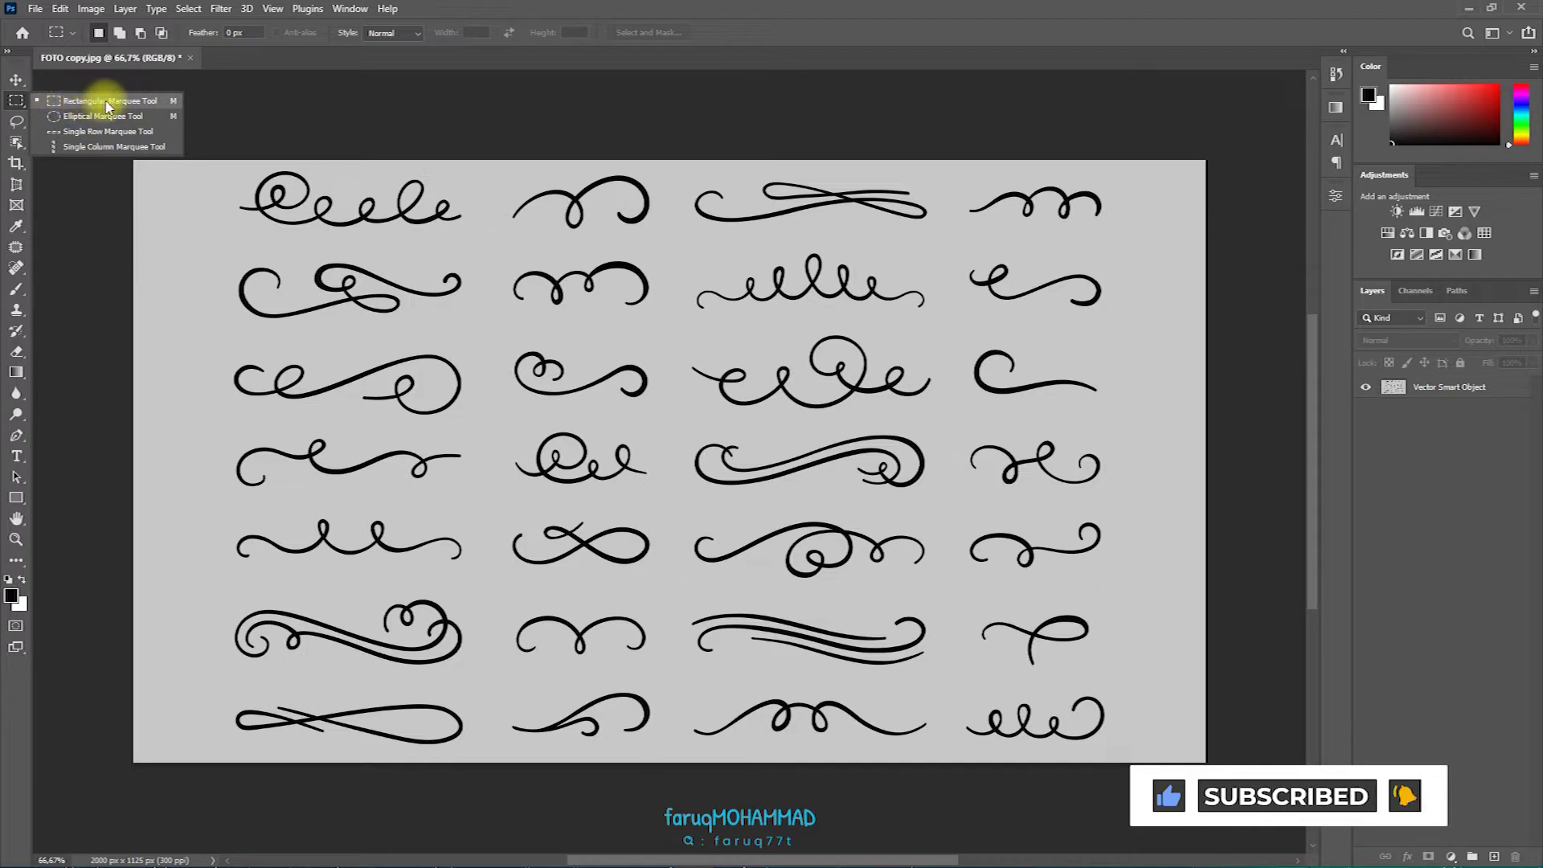
{"action": "left_click", "coordinate": [102, 101]}
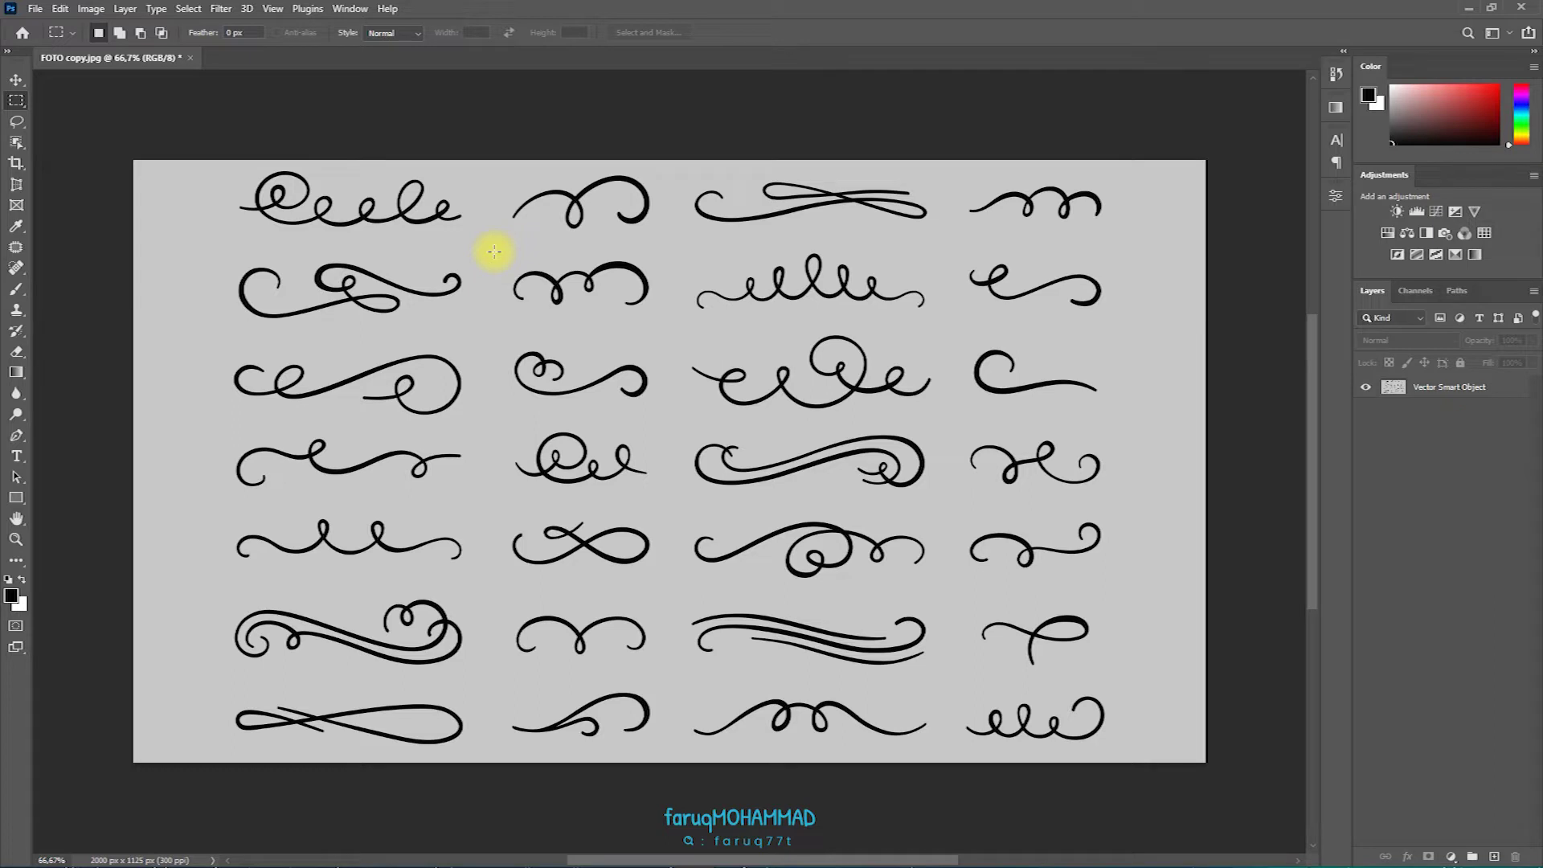
{"action": "left_click_drag", "start_coordinate": [494, 252], "coordinate": [219, 165]}
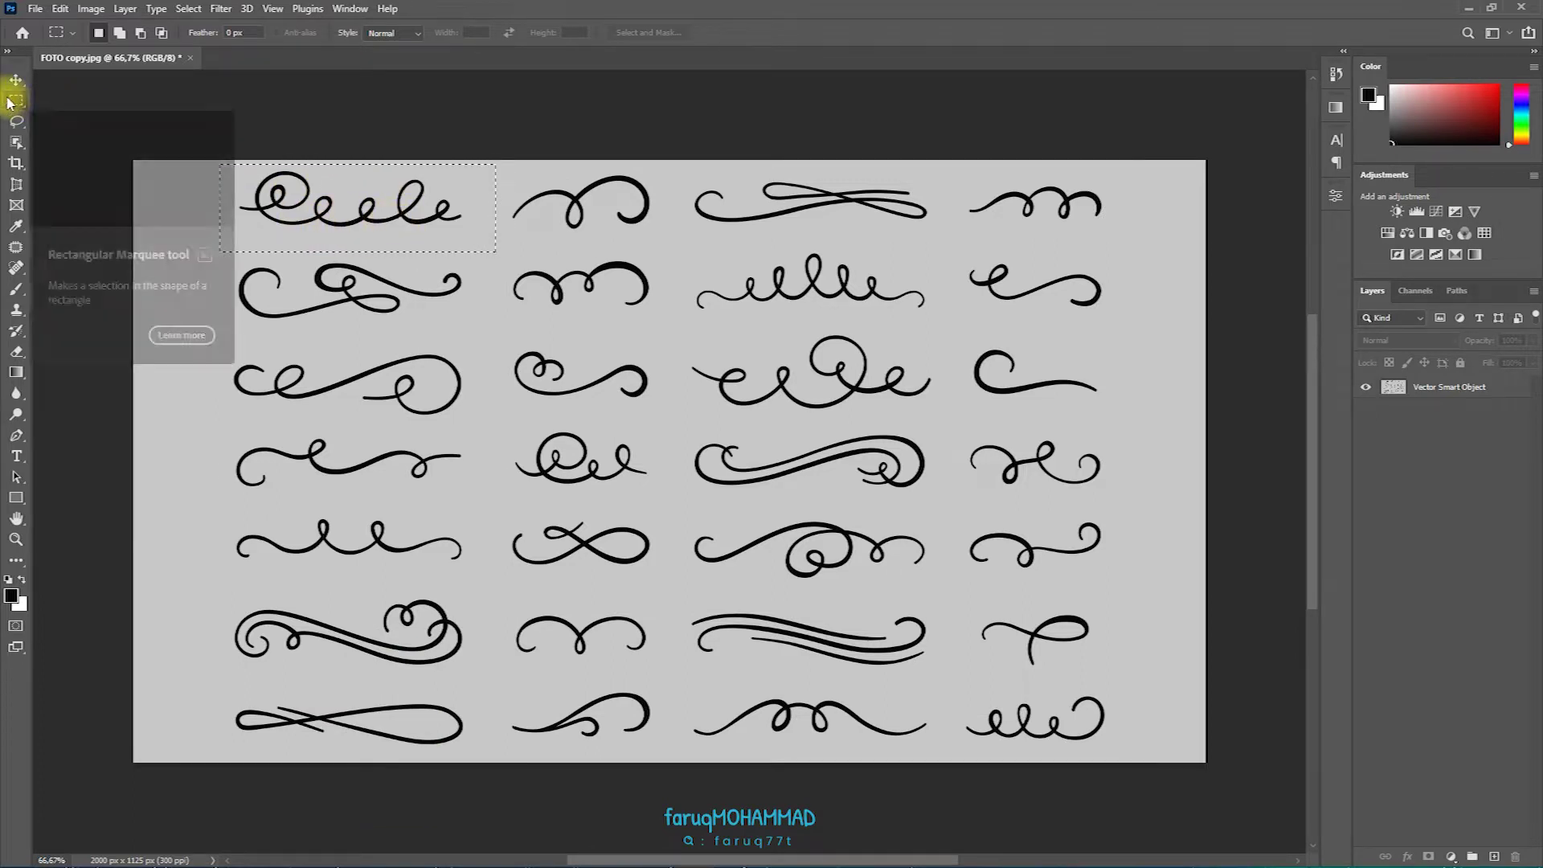
{"action": "left_click_drag", "start_coordinate": [417, 218], "coordinate": [397, 473]}
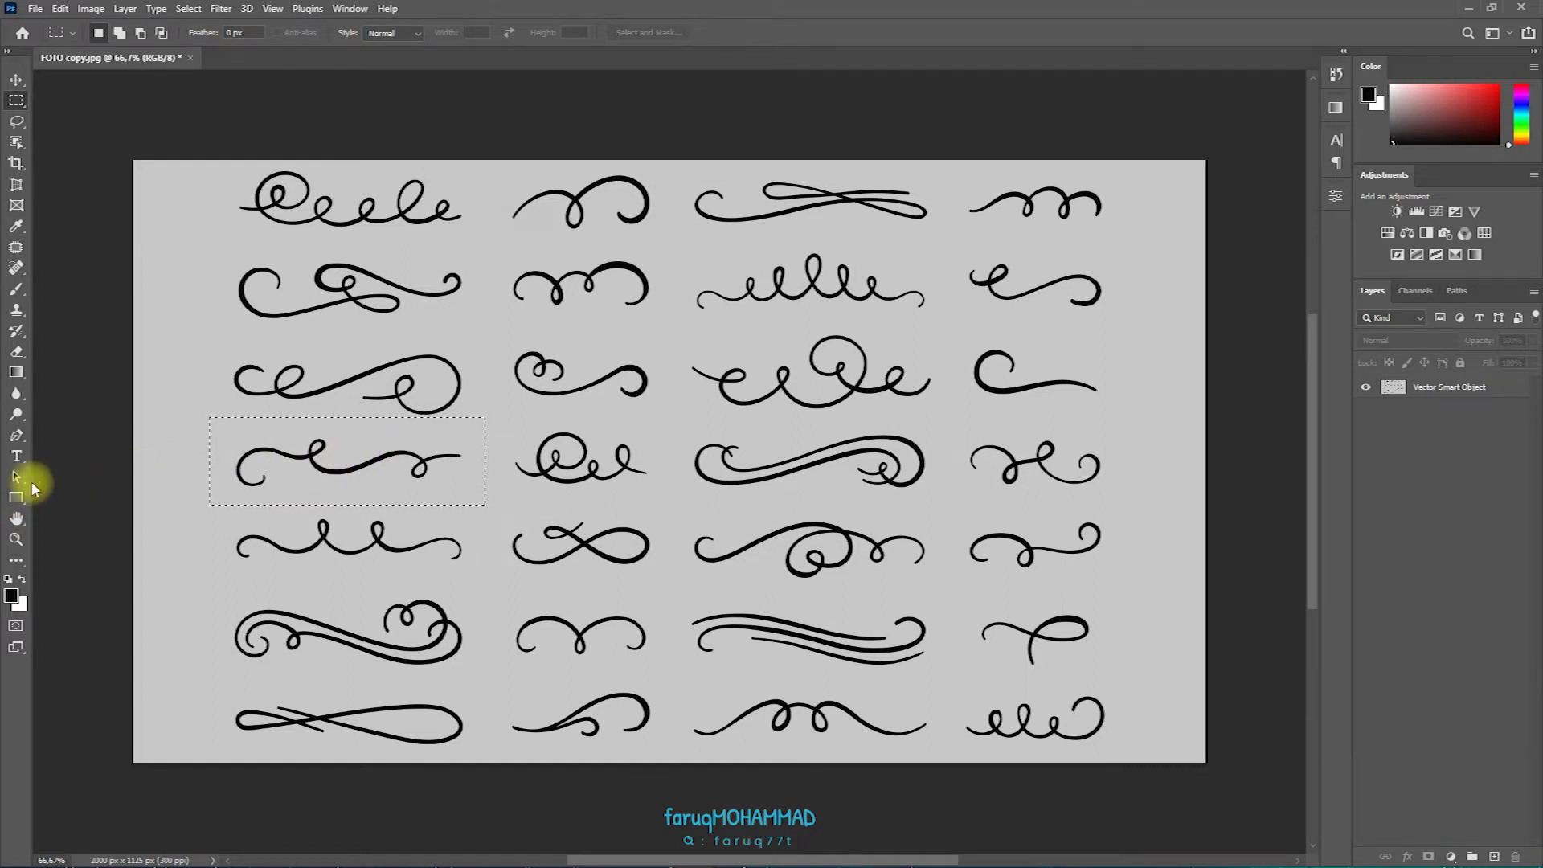
Try moving the selected flourish with the Move Tool, undo back to the first-row selection, and try and undo the same move there
{"action": "left_click", "coordinate": [16, 497]}
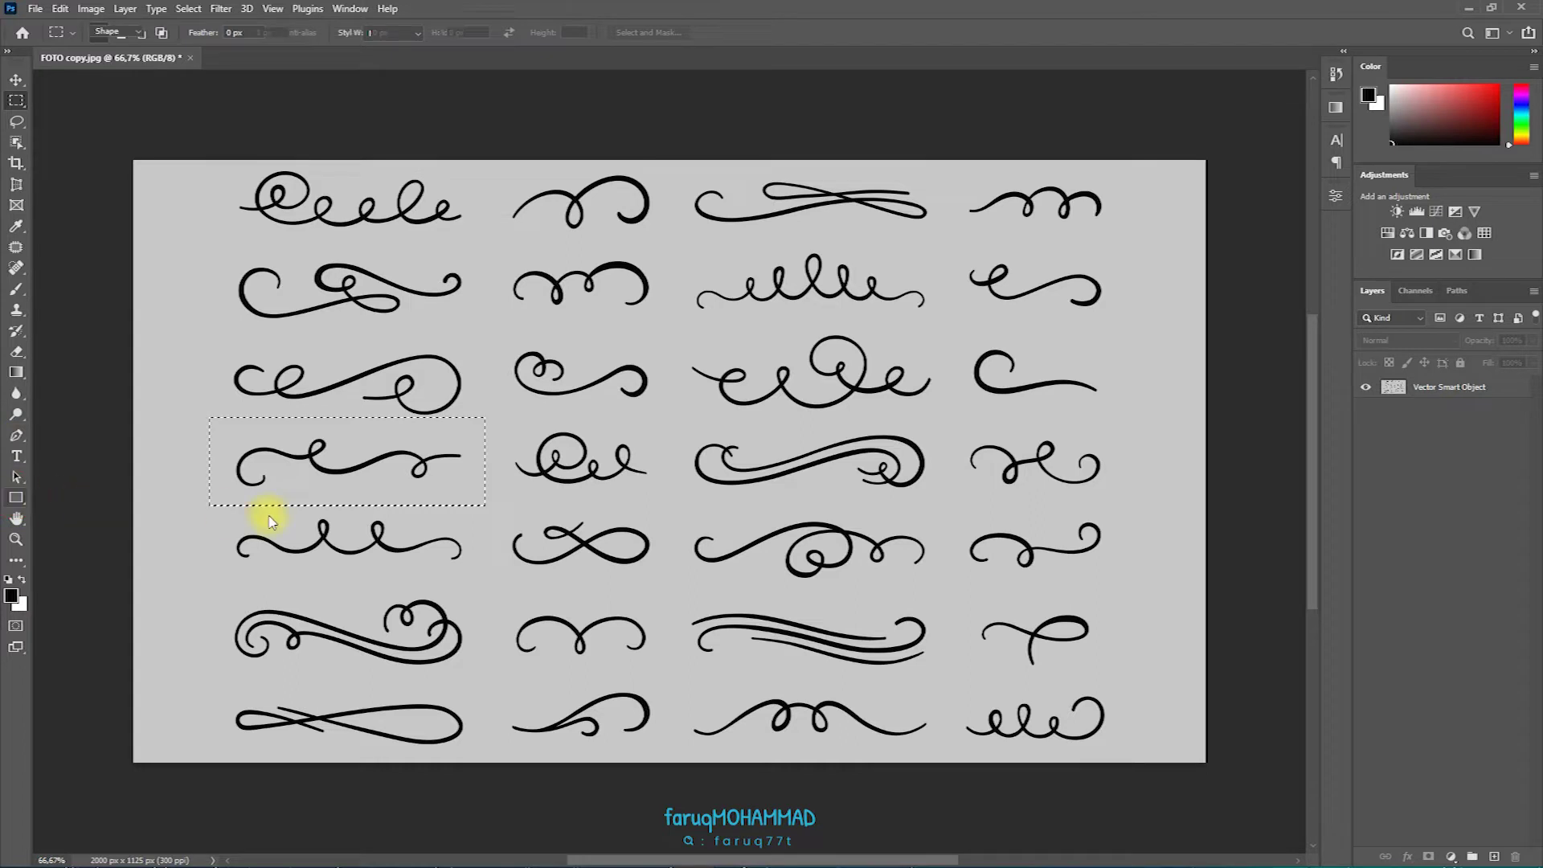
{"action": "left_click", "coordinate": [16, 81]}
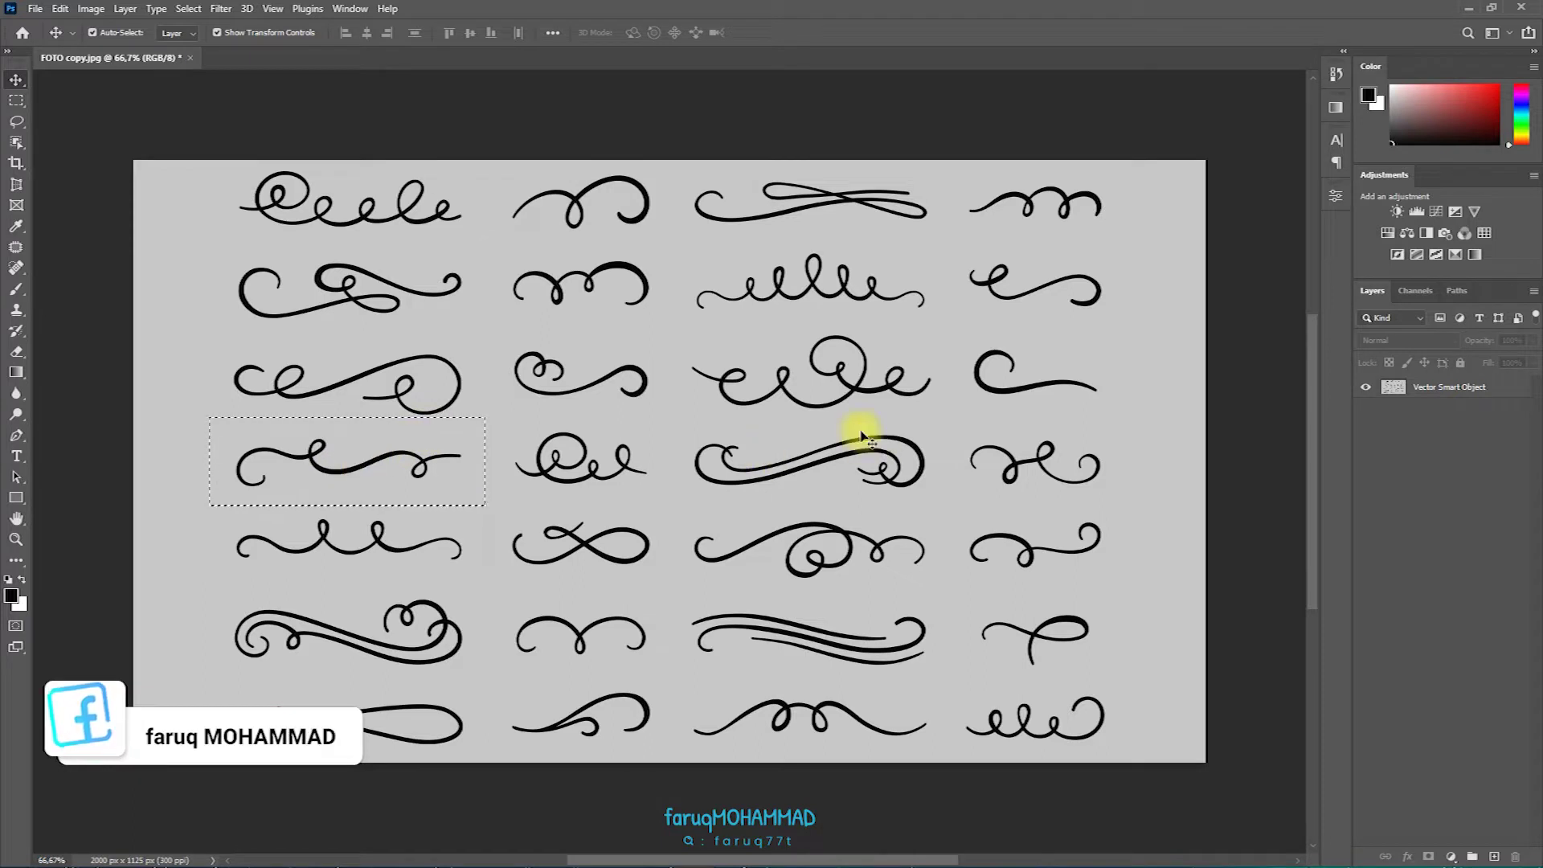
{"action": "left_click_drag", "start_coordinate": [416, 466], "coordinate": [507, 474]}
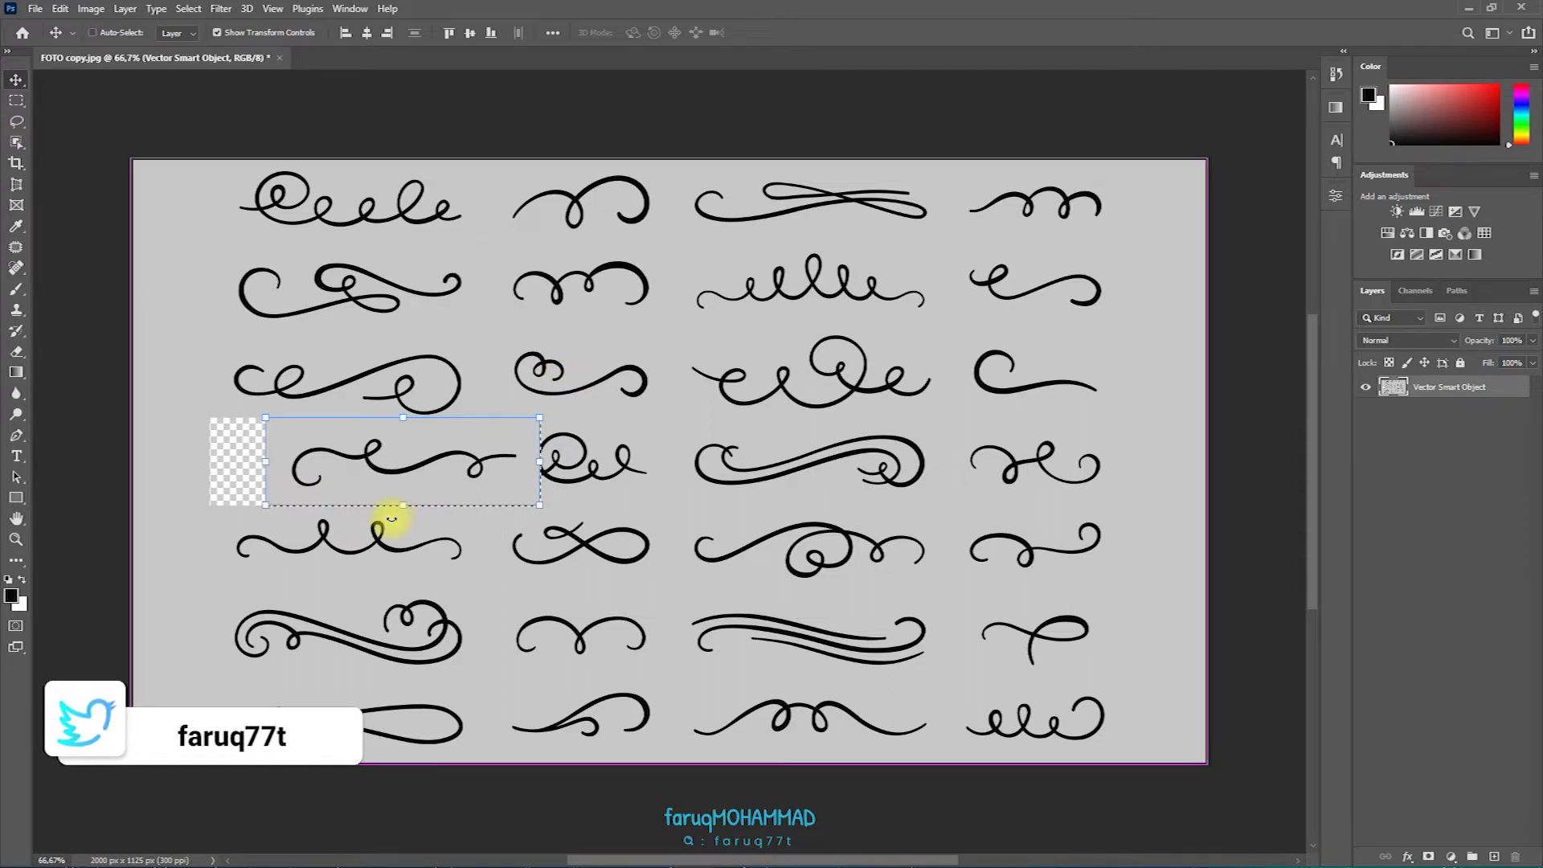
{"action": "key", "text": "ctrl+z"}
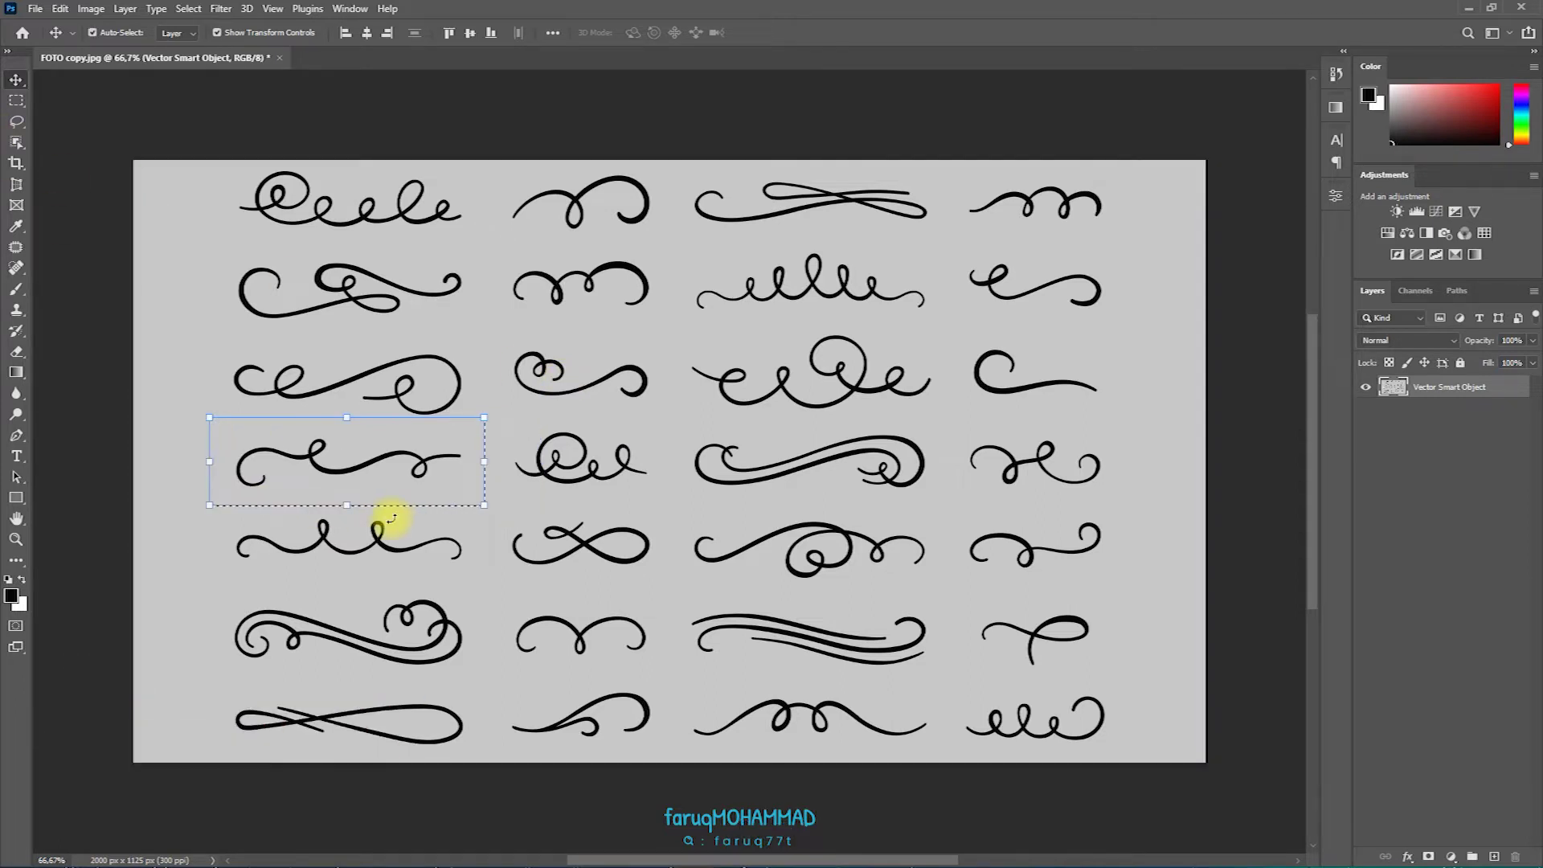
{"action": "key", "text": "ctrl+z"}
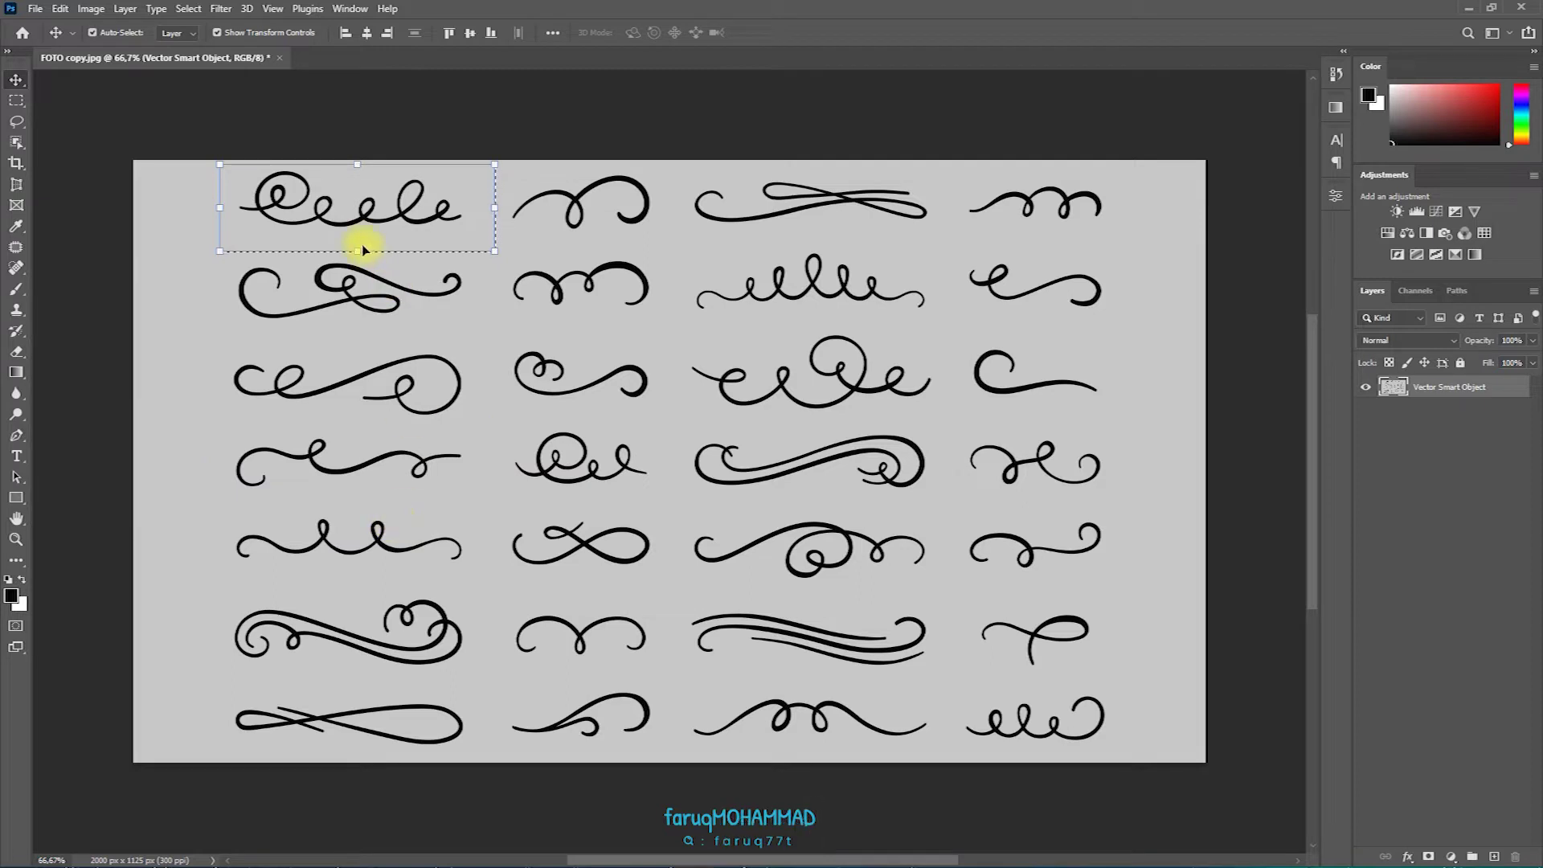
{"action": "mouse_move", "coordinate": [428, 211]}
{"action": "left_mouse_down"}
{"action": "mouse_move", "coordinate": [537, 254]}
{"action": "mouse_move", "coordinate": [444, 206]}
{"action": "mouse_move", "coordinate": [485, 252]}
{"action": "mouse_move", "coordinate": [414, 196]}
{"action": "mouse_move", "coordinate": [448, 206]}
{"action": "mouse_move", "coordinate": [506, 306]}
{"action": "mouse_move", "coordinate": [414, 198]}
{"action": "left_mouse_up"}
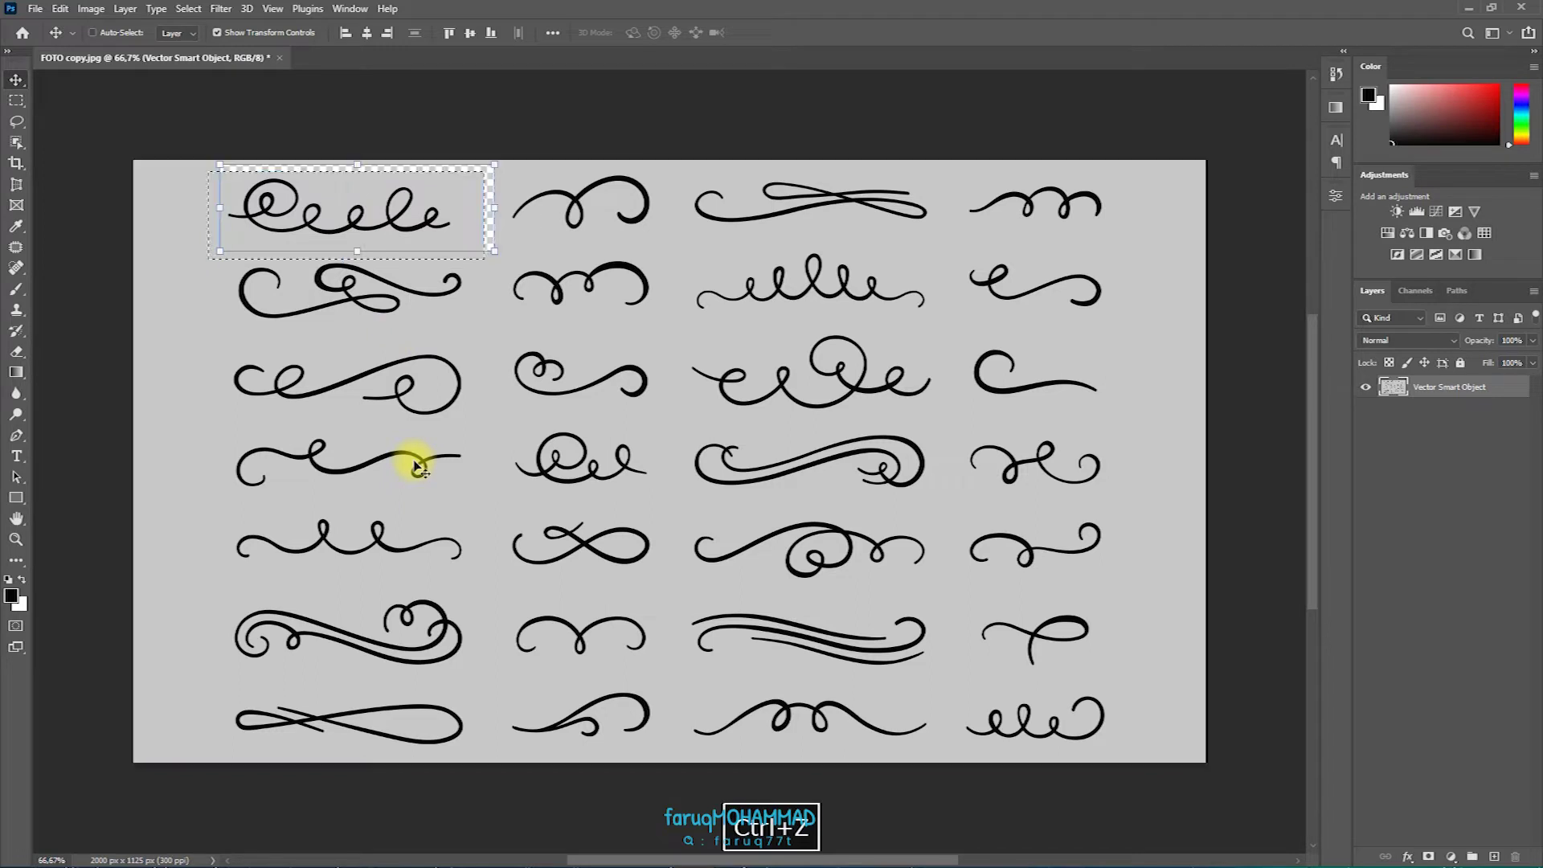
{"action": "key", "text": "ctrl+z"}
Move the rectangular selection outline onto the second-row flourish in the third column and deselect it
{"action": "left_click", "coordinate": [16, 100]}
{"action": "left_click_drag", "start_coordinate": [298, 228], "coordinate": [905, 318]}
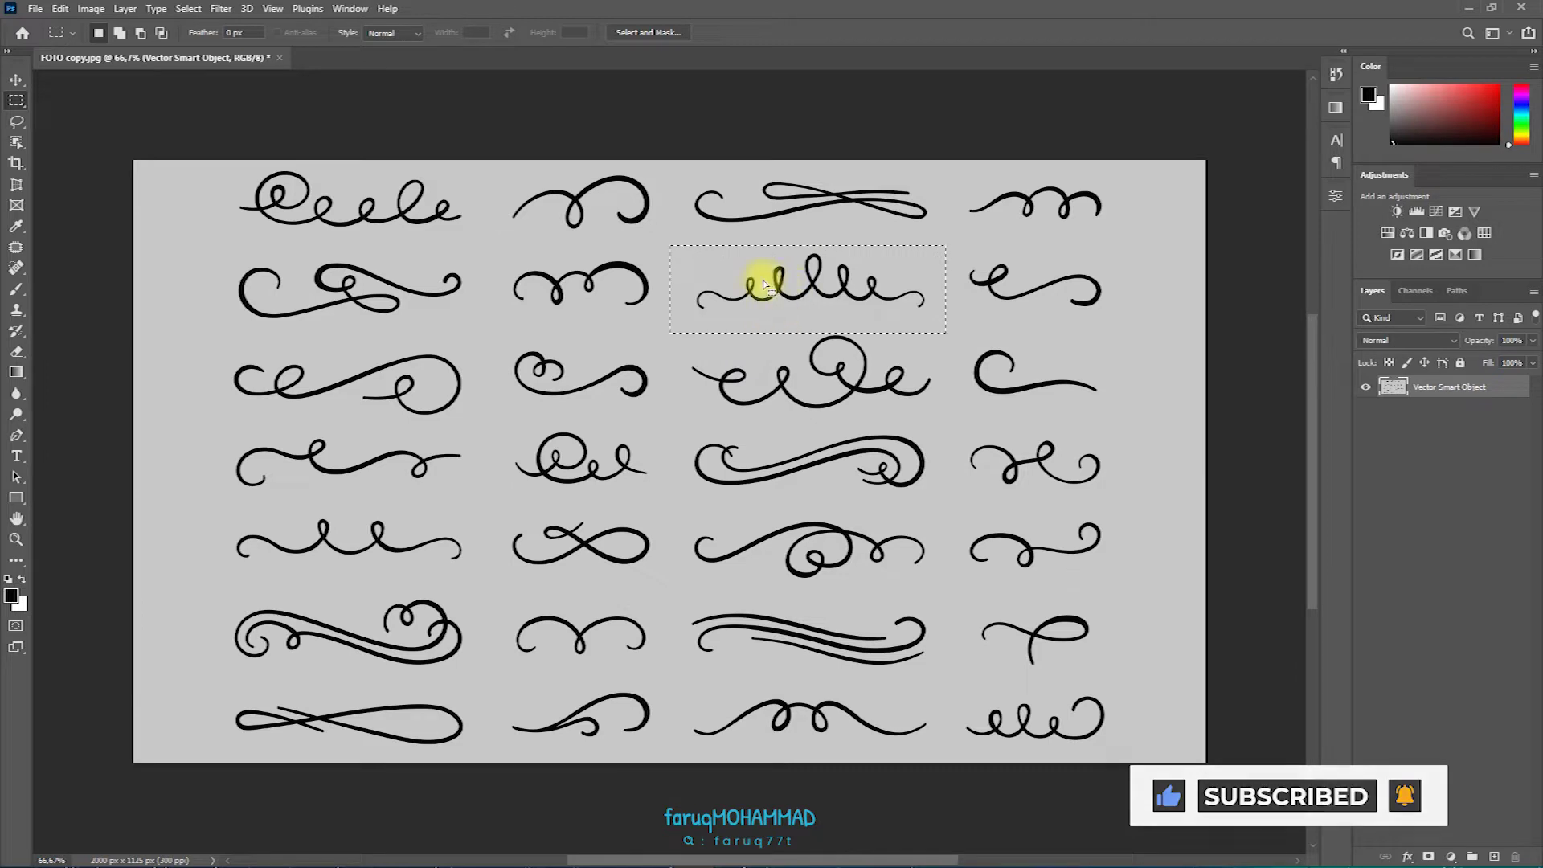
{"action": "key", "text": "ctrl+d"}
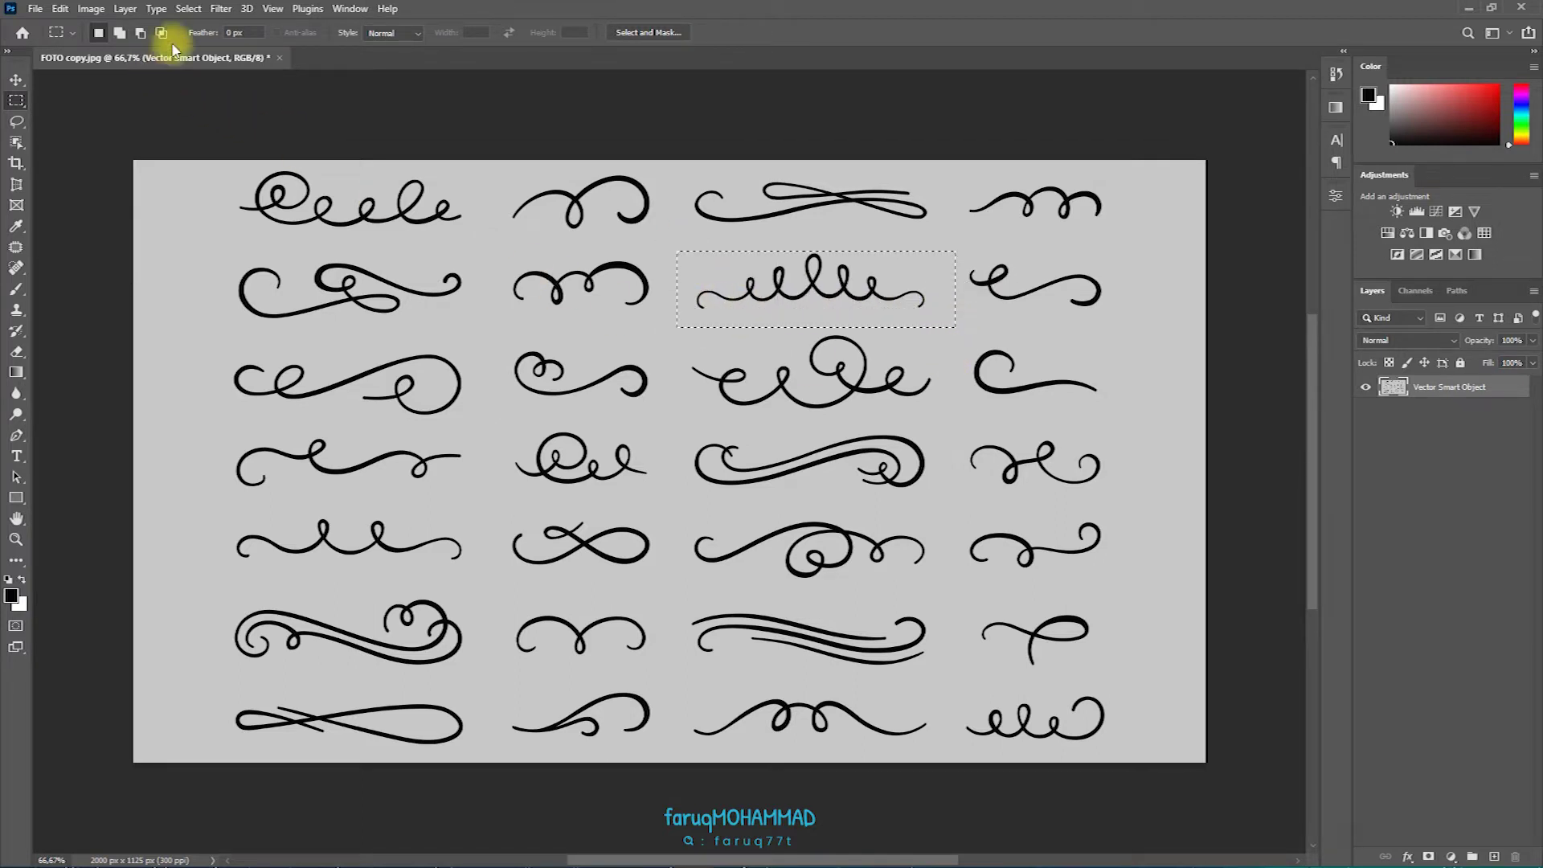
Shift the selection outline slightly over the second-row flourish in the third column and clear the selection
{"action": "left_click", "coordinate": [189, 9]}
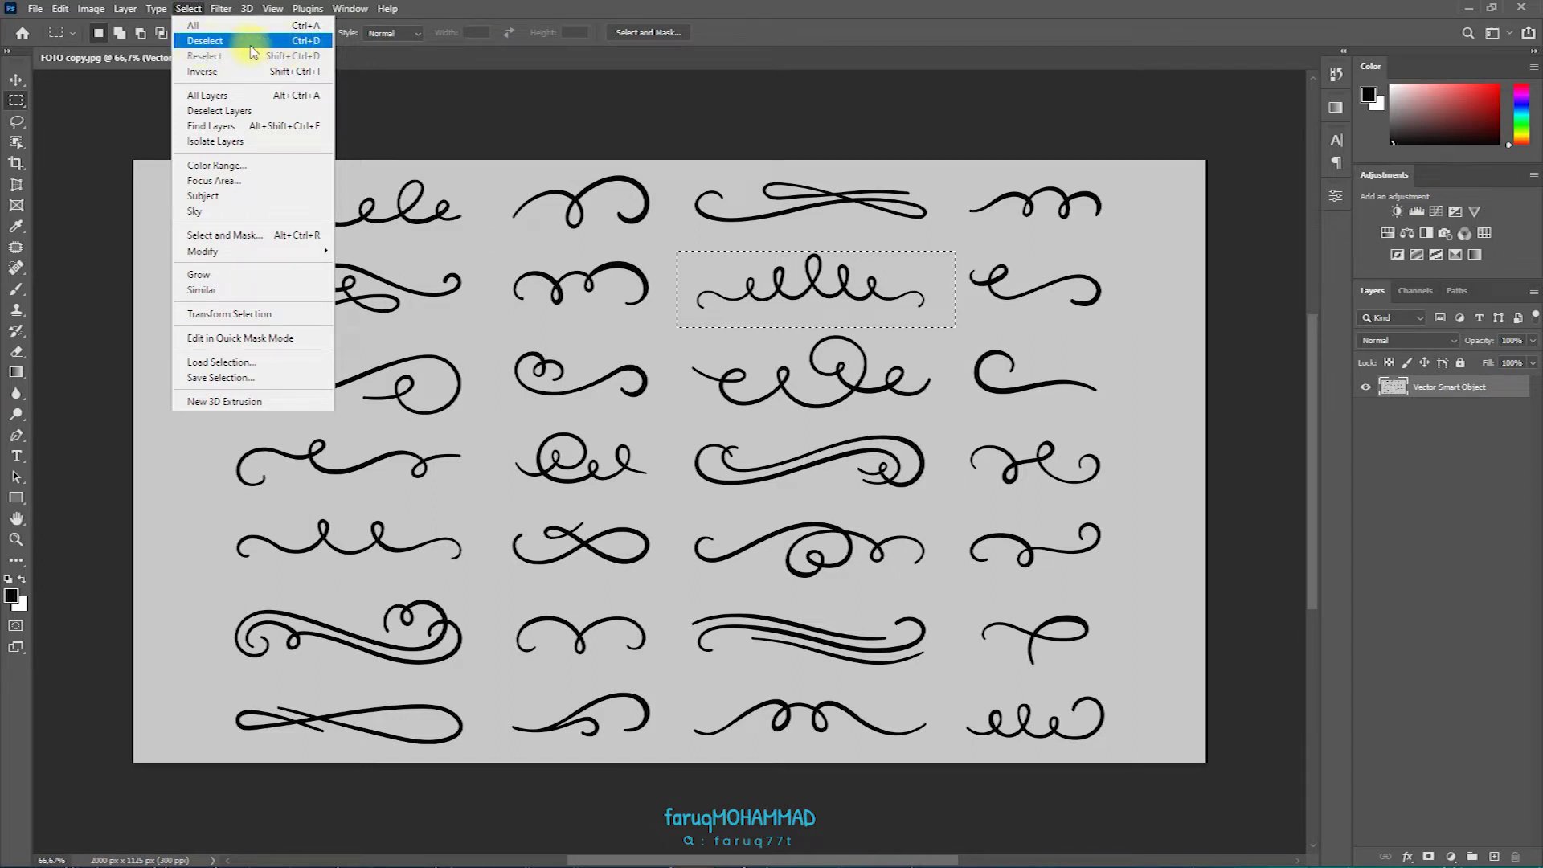
{"action": "left_click", "coordinate": [822, 292]}
{"action": "mouse_move", "coordinate": [798, 283]}
{"action": "left_mouse_down"}
{"action": "mouse_move", "coordinate": [813, 258]}
{"action": "mouse_move", "coordinate": [816, 285]}
{"action": "left_mouse_up"}
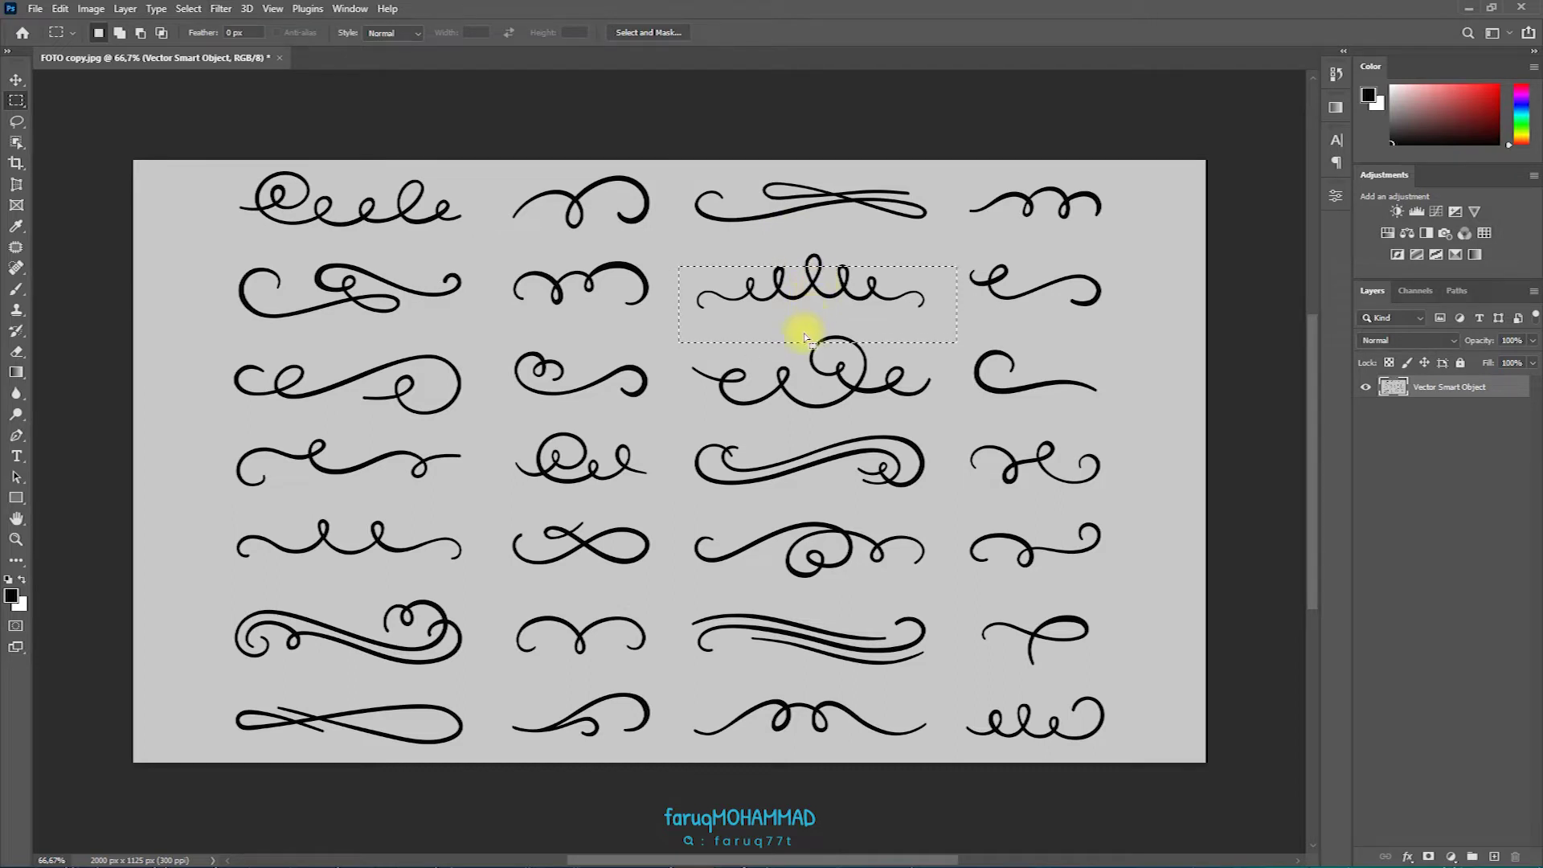
{"action": "key", "text": "ctrl+d"}
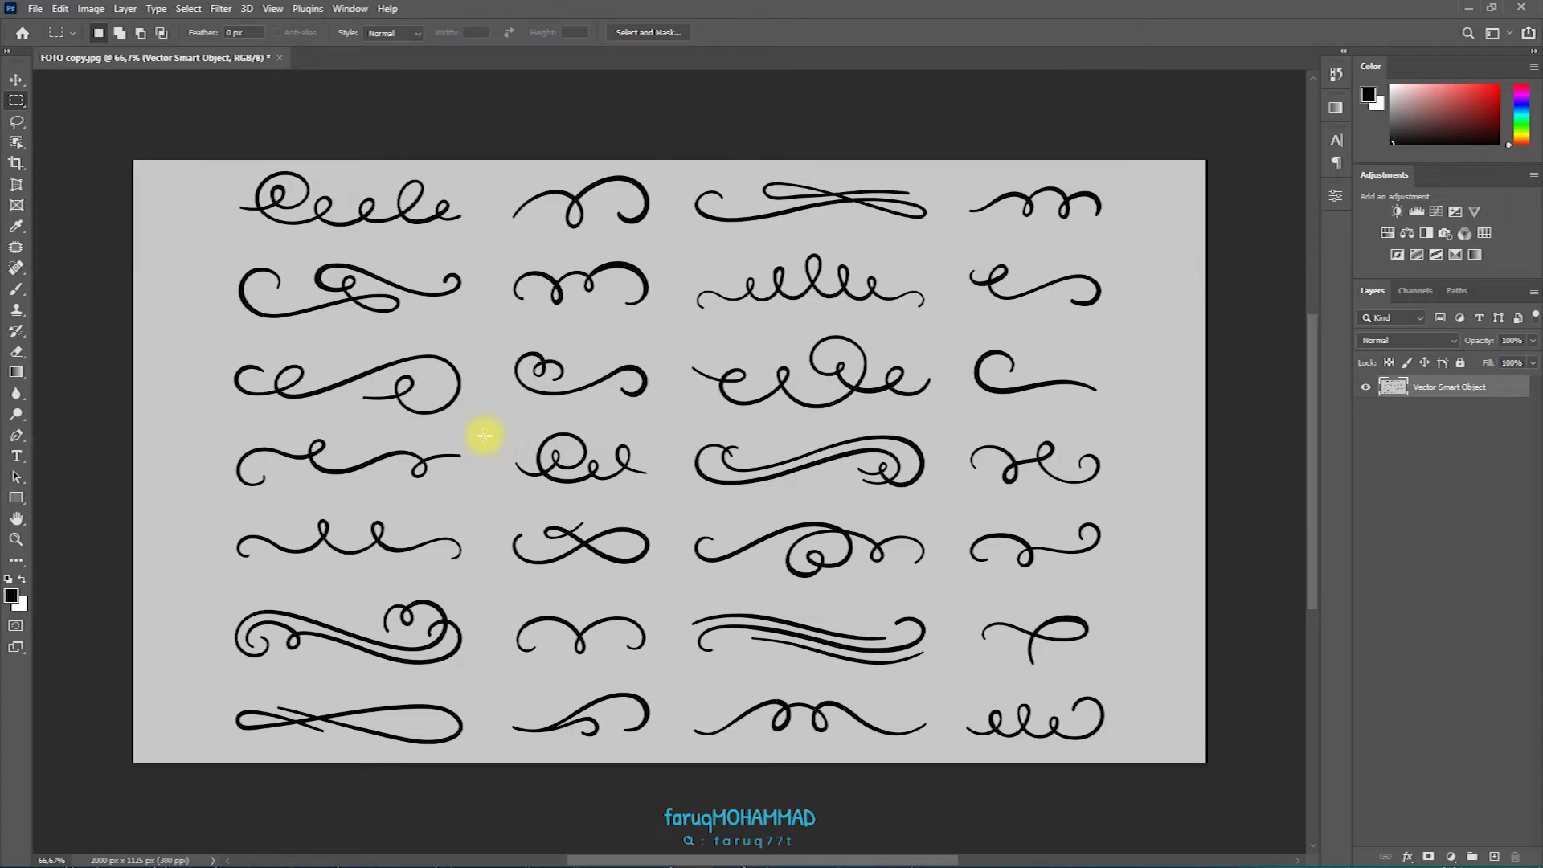
Draw a rectangular selection over the second column's fourth and fifth flourishes and shift its outline up to enclose both
{"action": "left_click_drag", "start_coordinate": [485, 435], "coordinate": [155, 604]}
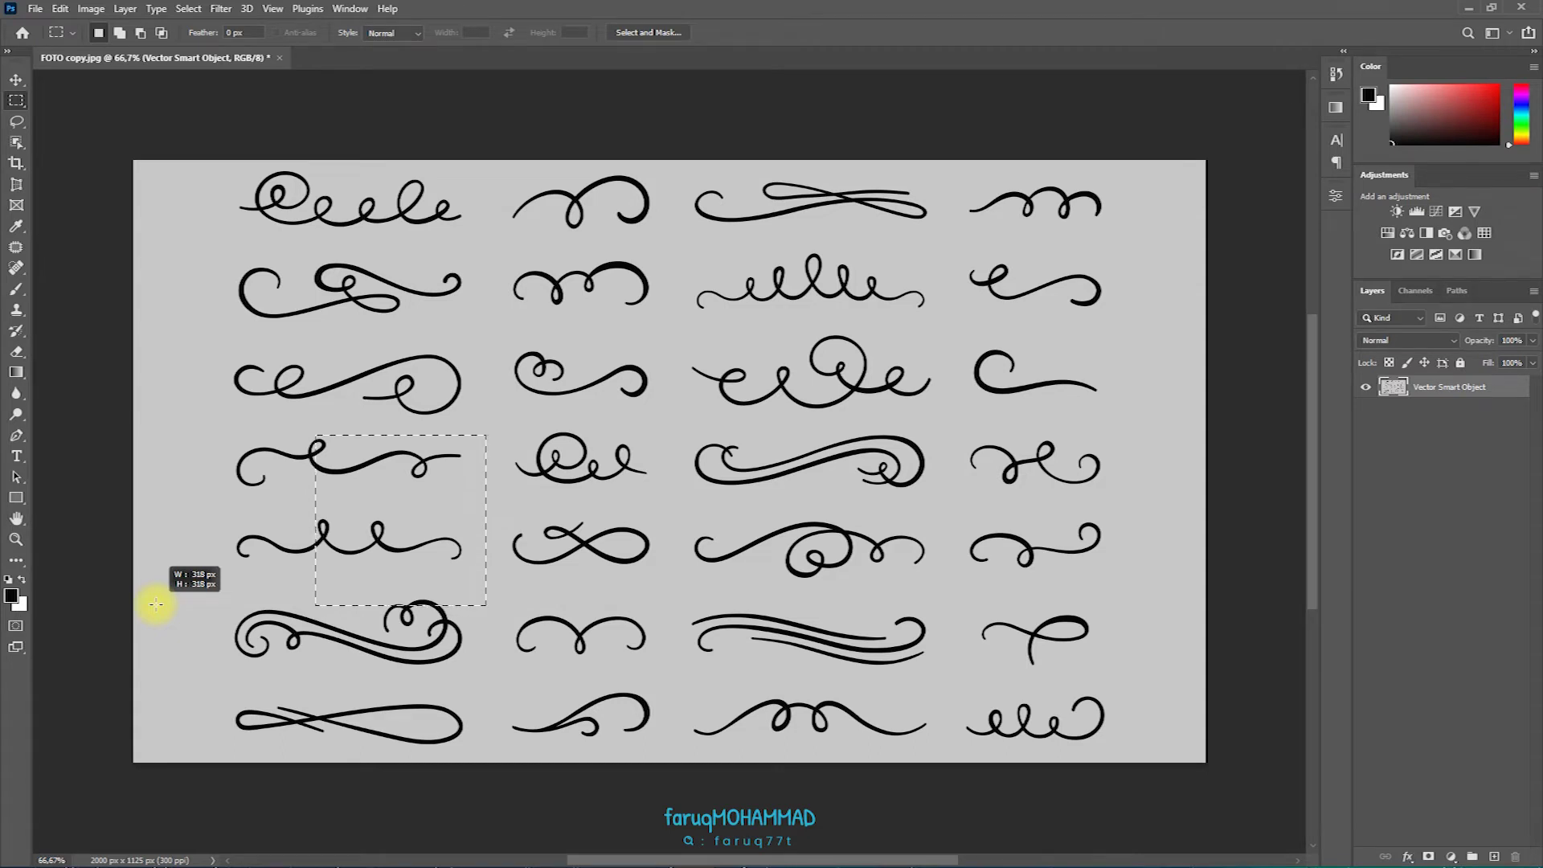
{"action": "left_click_drag", "start_coordinate": [155, 603], "coordinate": [682, 602]}
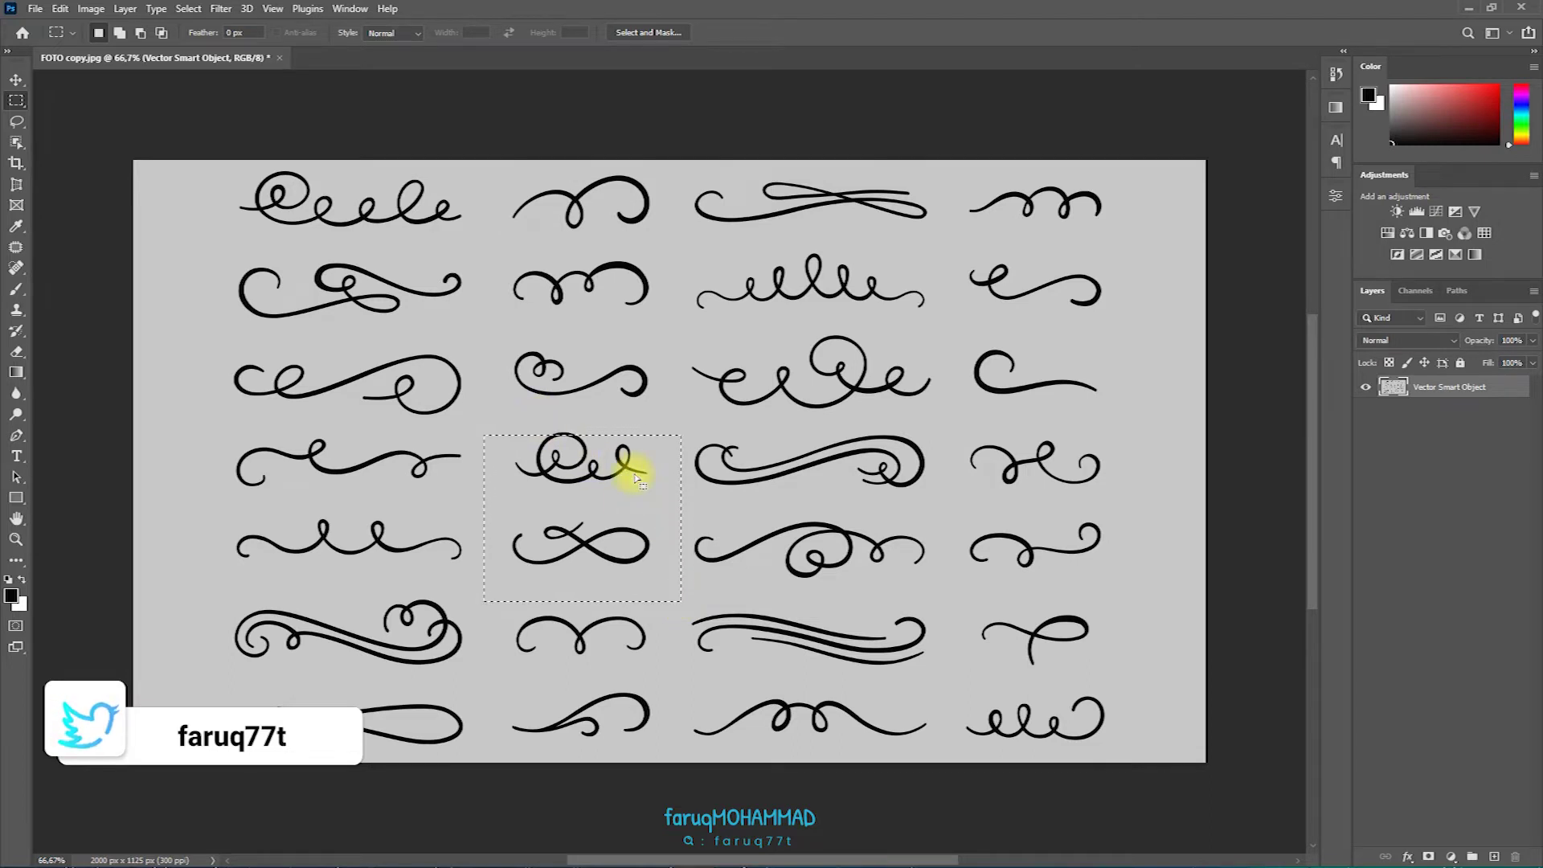
{"action": "left_click_drag", "start_coordinate": [573, 484], "coordinate": [575, 470]}
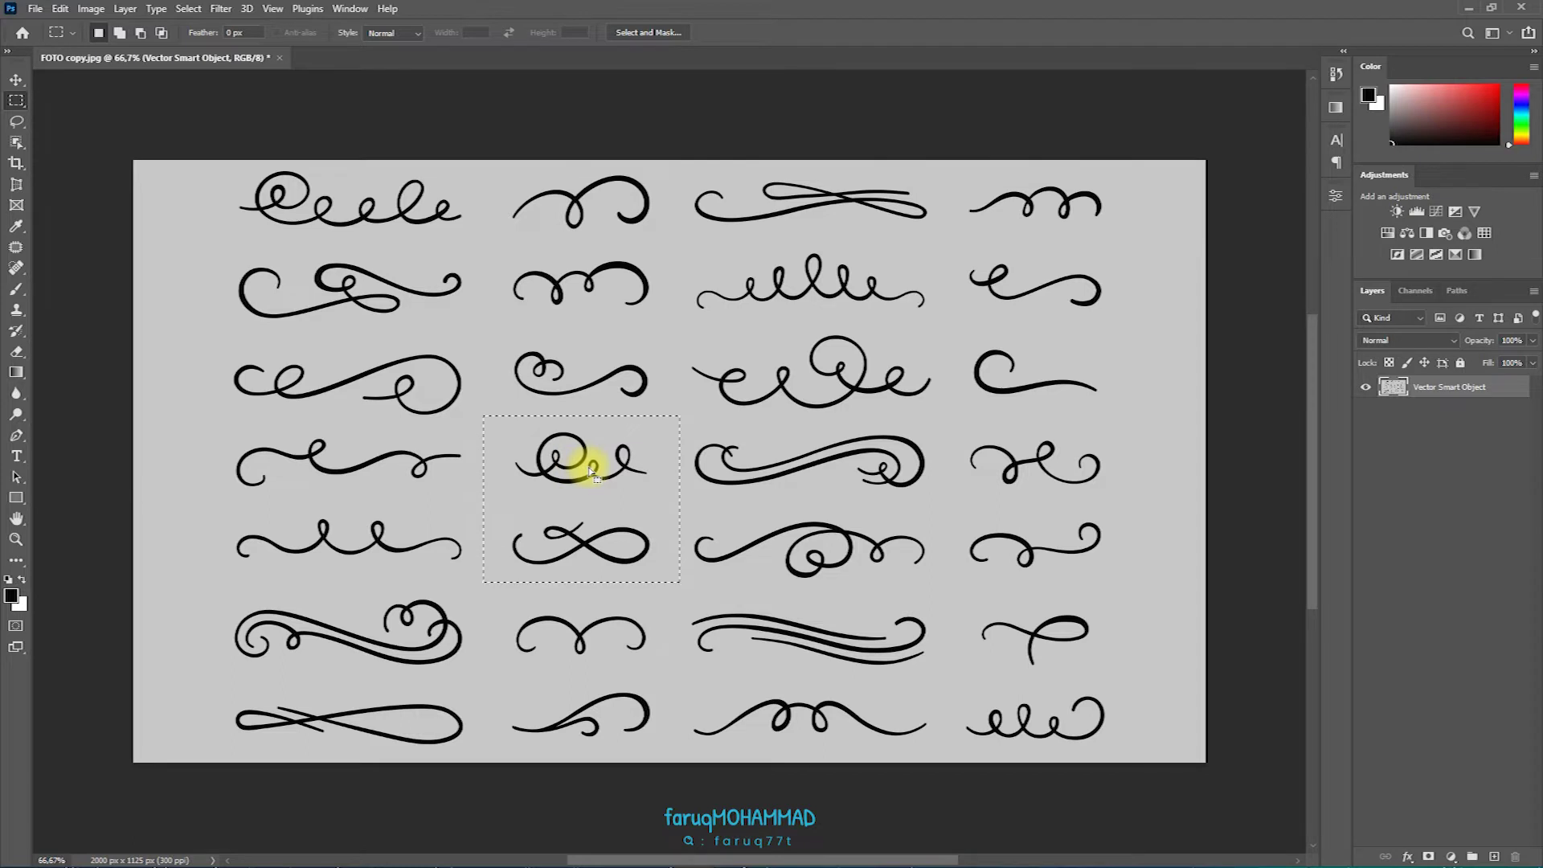
Draw a rectangular selection of about 330 × 220 px around the second column's third flourish, replace it with a larger central one, and deselect
{"action": "left_click_drag", "start_coordinate": [477, 320], "coordinate": [602, 418]}
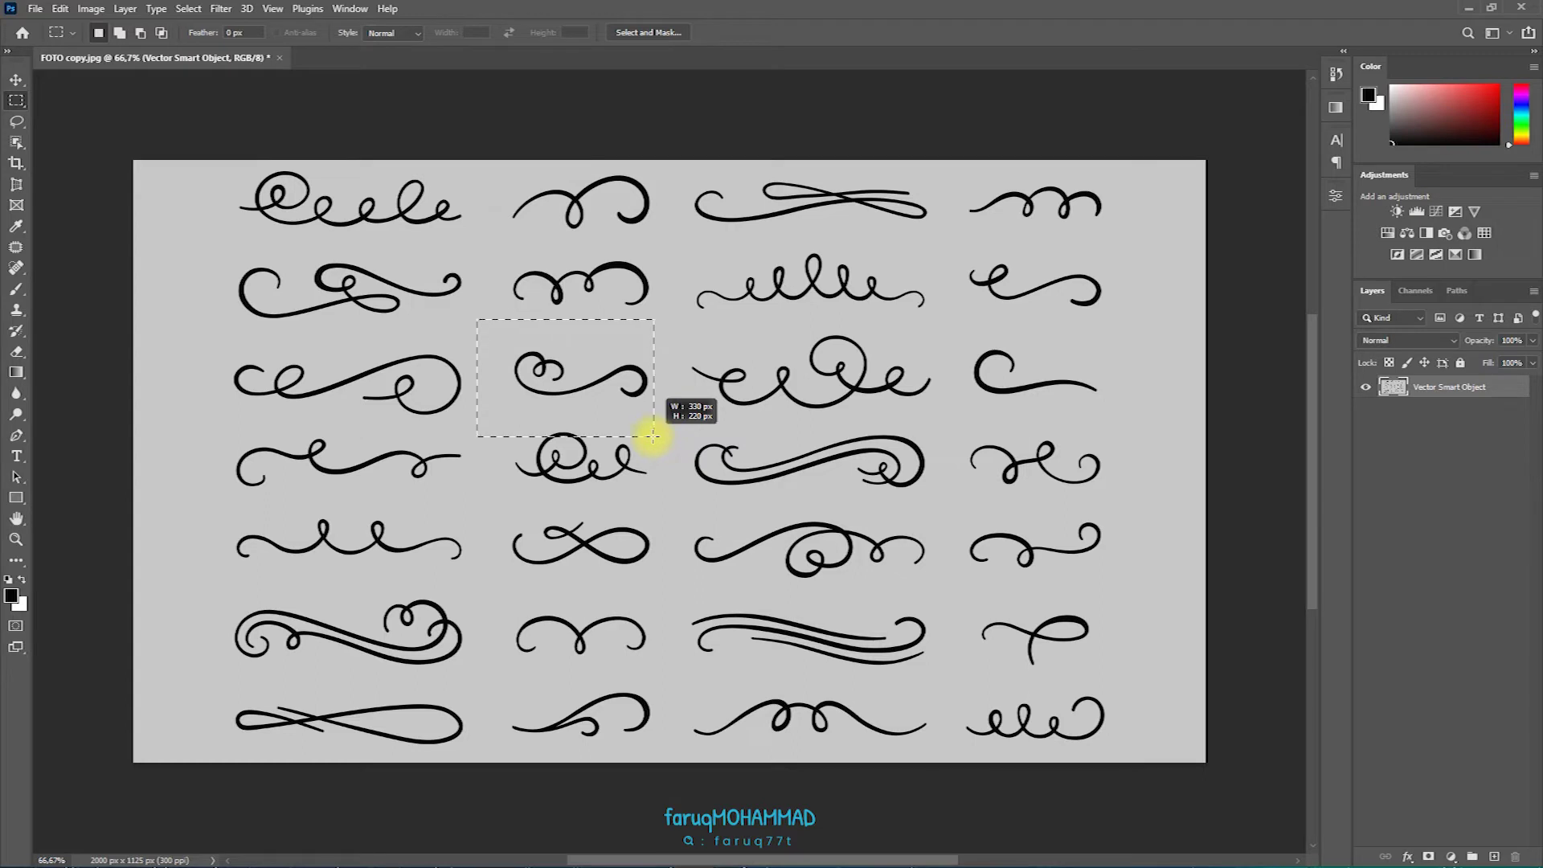
{"action": "left_click_drag", "start_coordinate": [653, 437], "coordinate": [654, 436]}
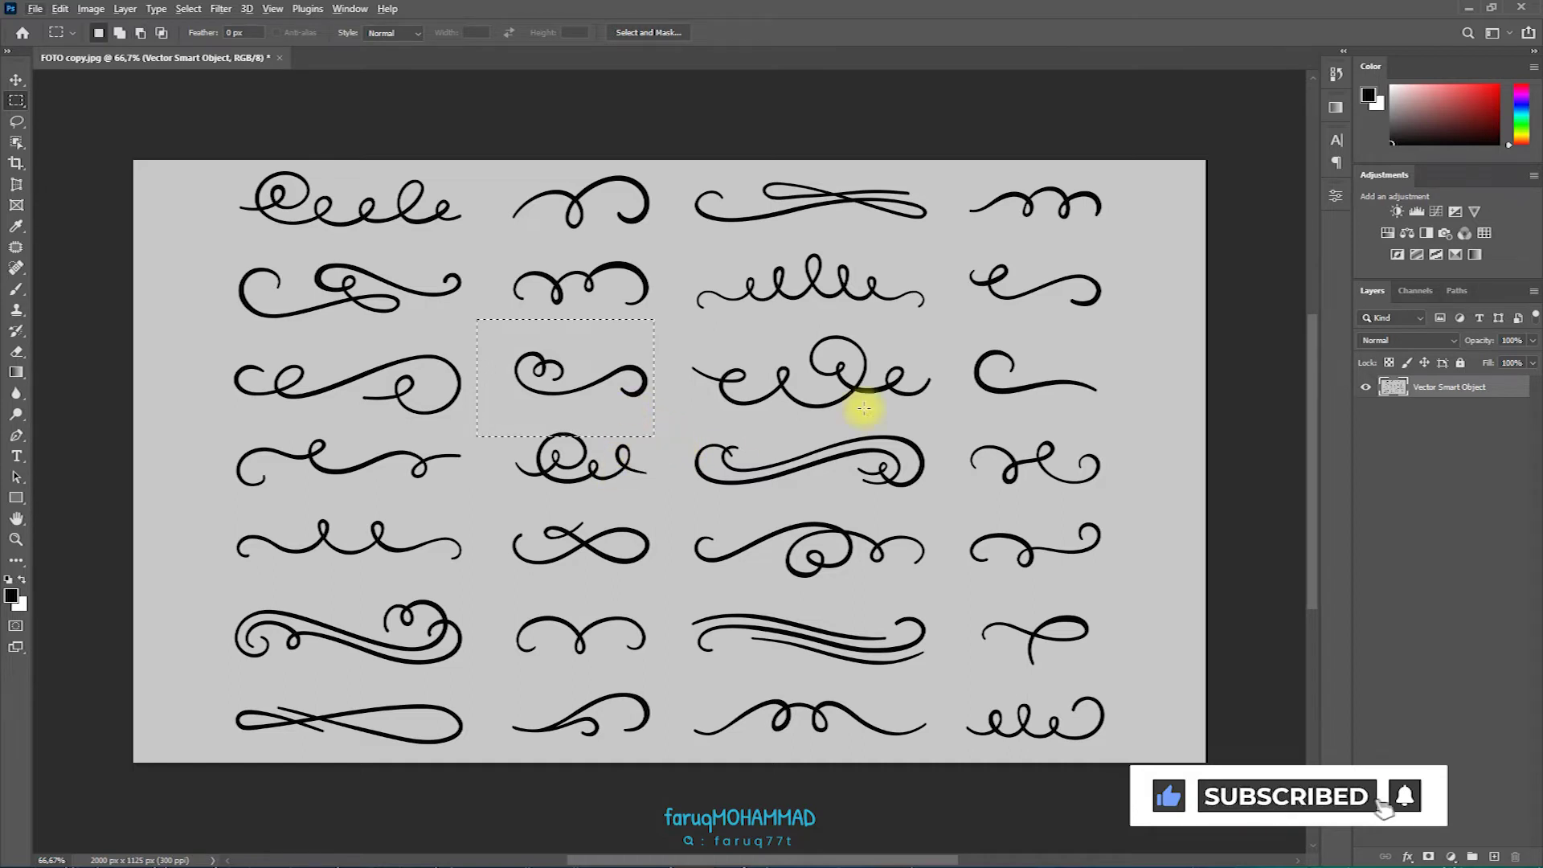
{"action": "key", "text": "ctrl+d"}
{"action": "left_click_drag", "start_coordinate": [558, 421], "coordinate": [717, 558]}
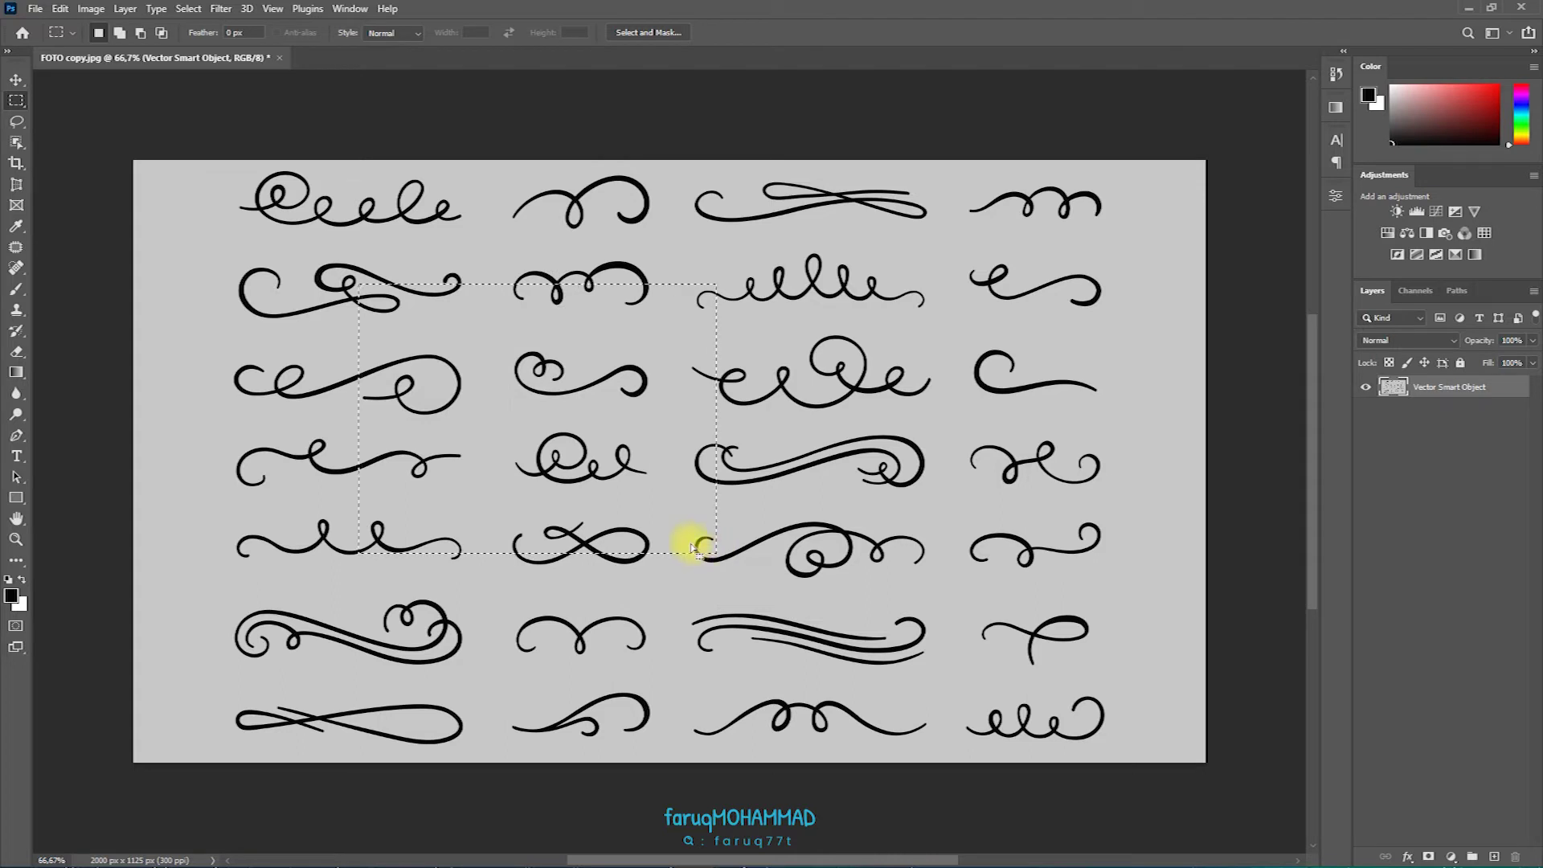
{"action": "key", "text": "ctrl+d"}
Select the second-row flourish in the third column, deselect it, and reselect it with a rectangle drawn outward from its centre
{"action": "left_click_drag", "start_coordinate": [685, 279], "coordinate": [947, 325]}
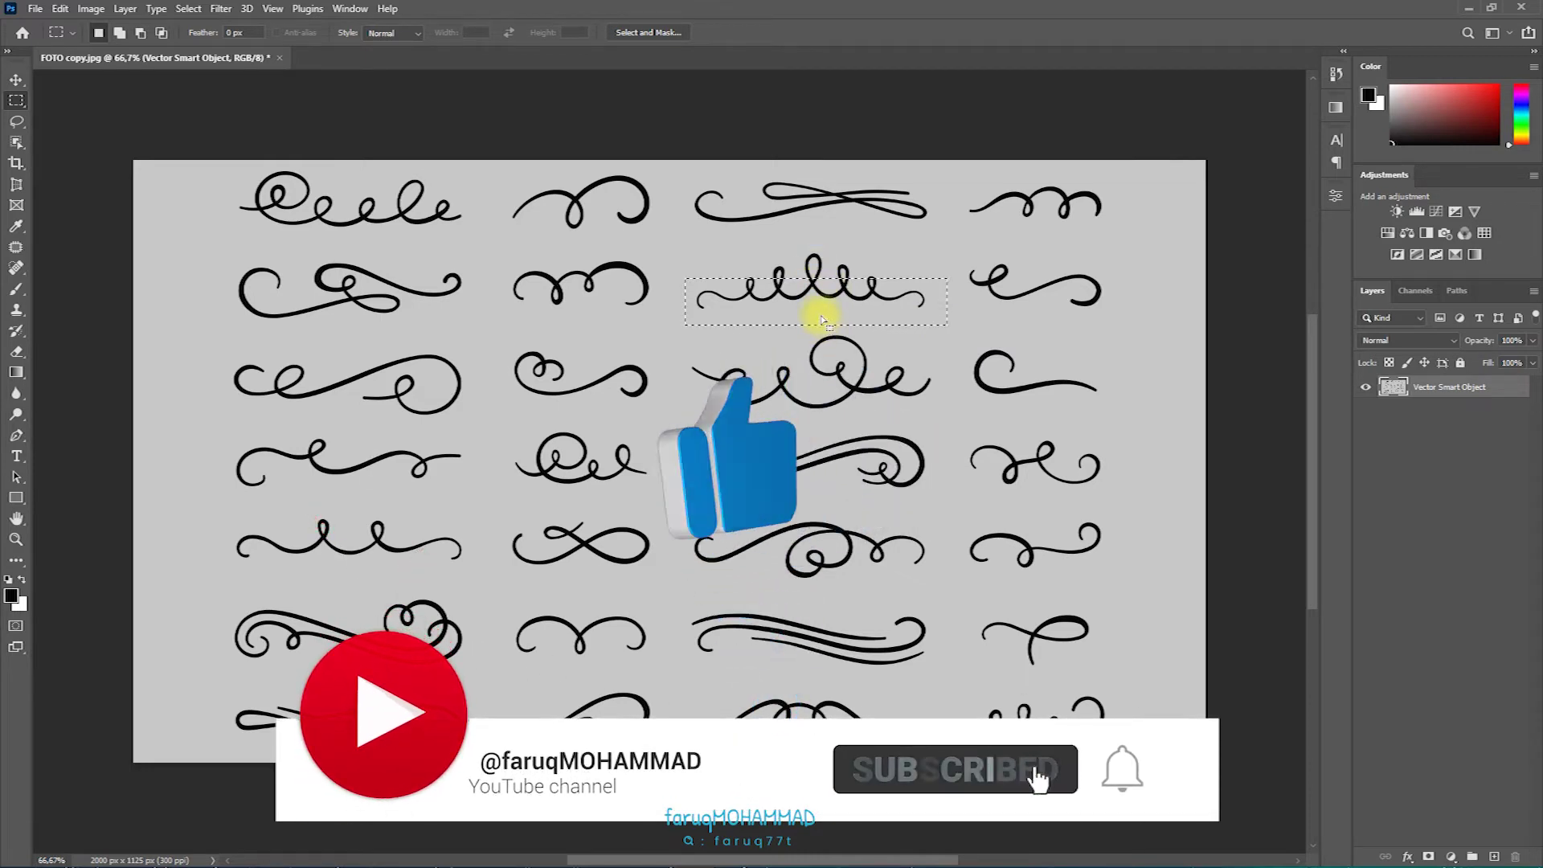
{"action": "key", "text": "ctrl+d"}
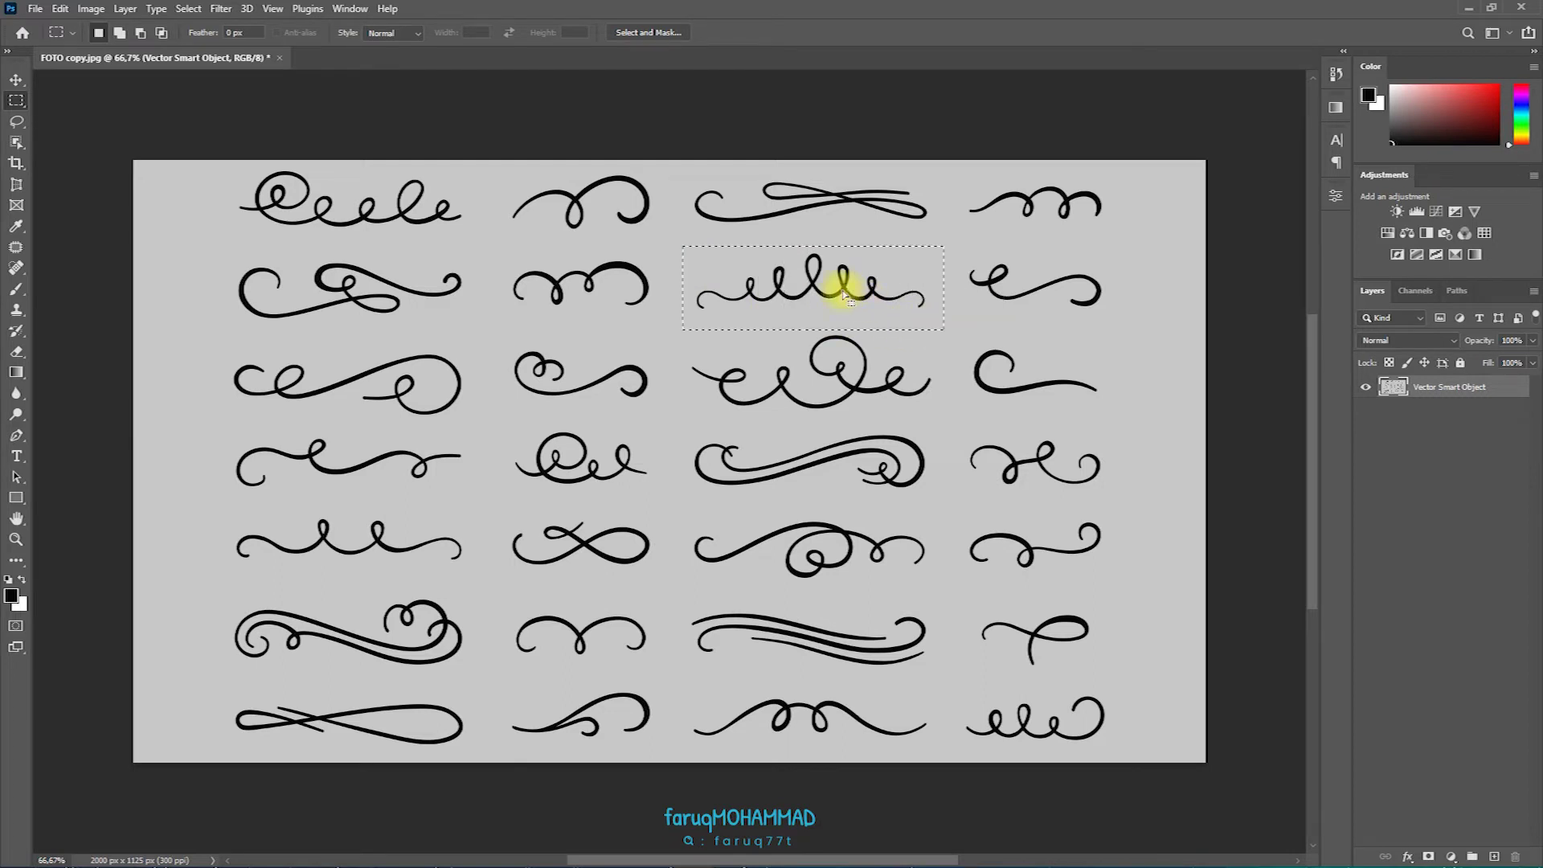
{"action": "key", "text": "ctrl+d"}
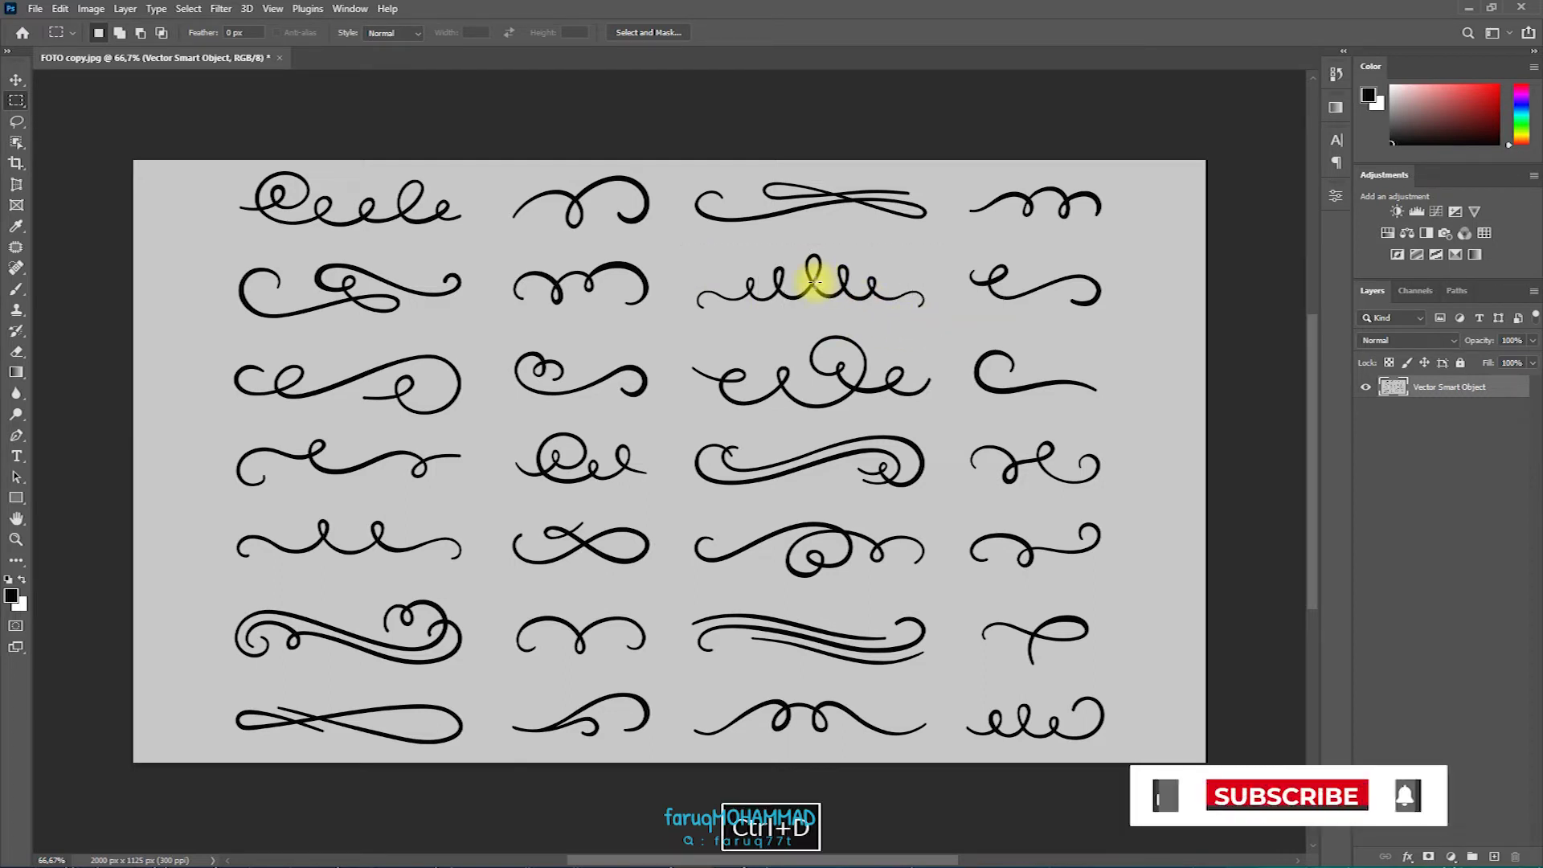
{"action": "left_click", "coordinate": [810, 281], "text": "alt"}
{"action": "left_click_drag", "start_coordinate": [883, 322], "coordinate": [942, 322]}
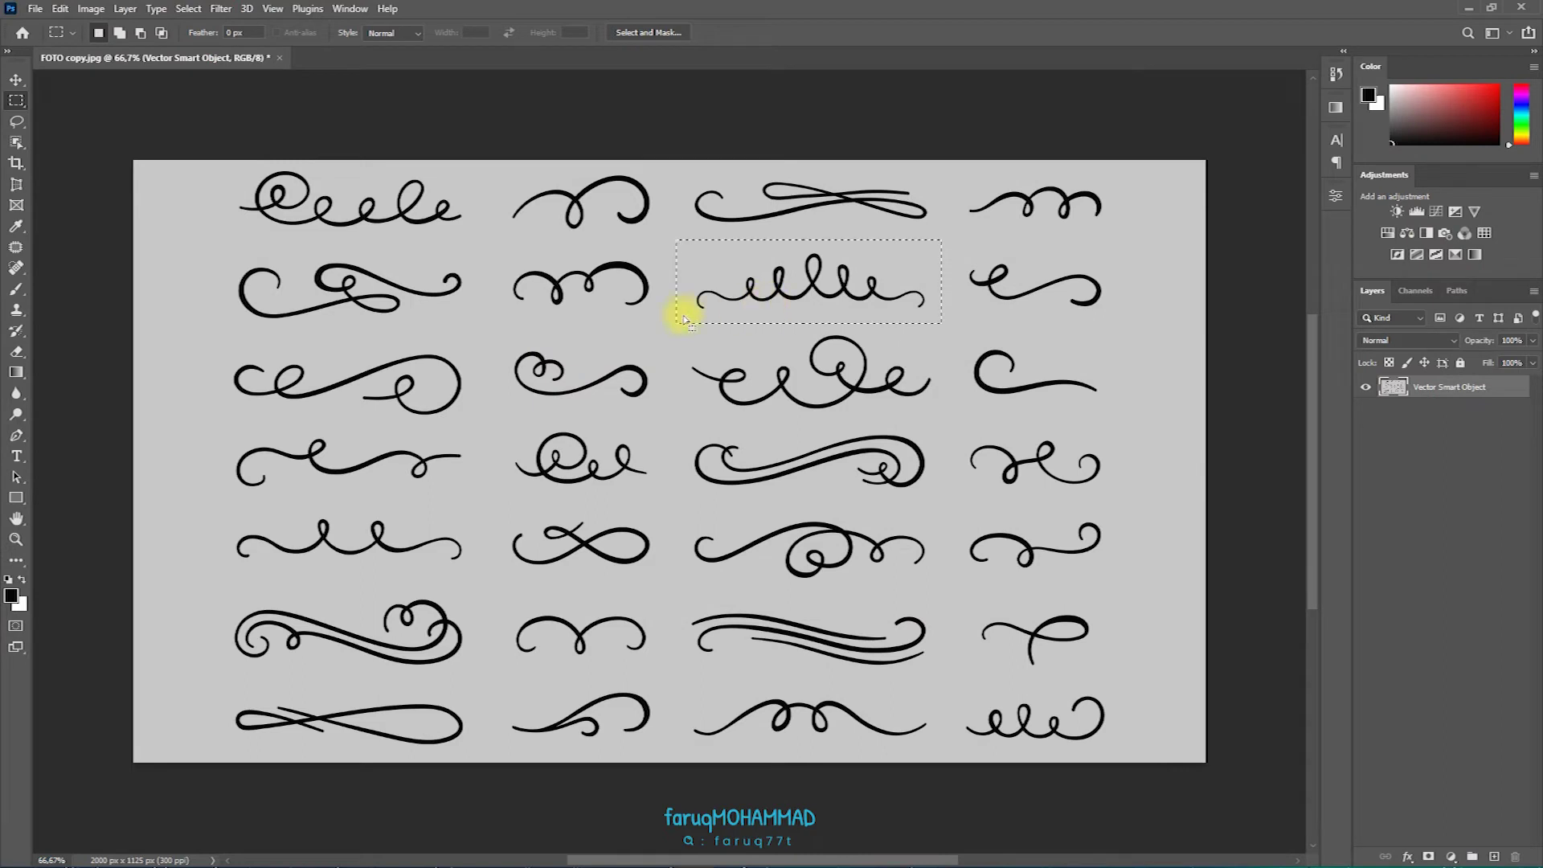
Draw an elliptical selection with the Elliptical Marquee Tool and reshape it into a near-circle over the first column's fourth and fifth flourishes
{"action": "right_click", "coordinate": [16, 101]}
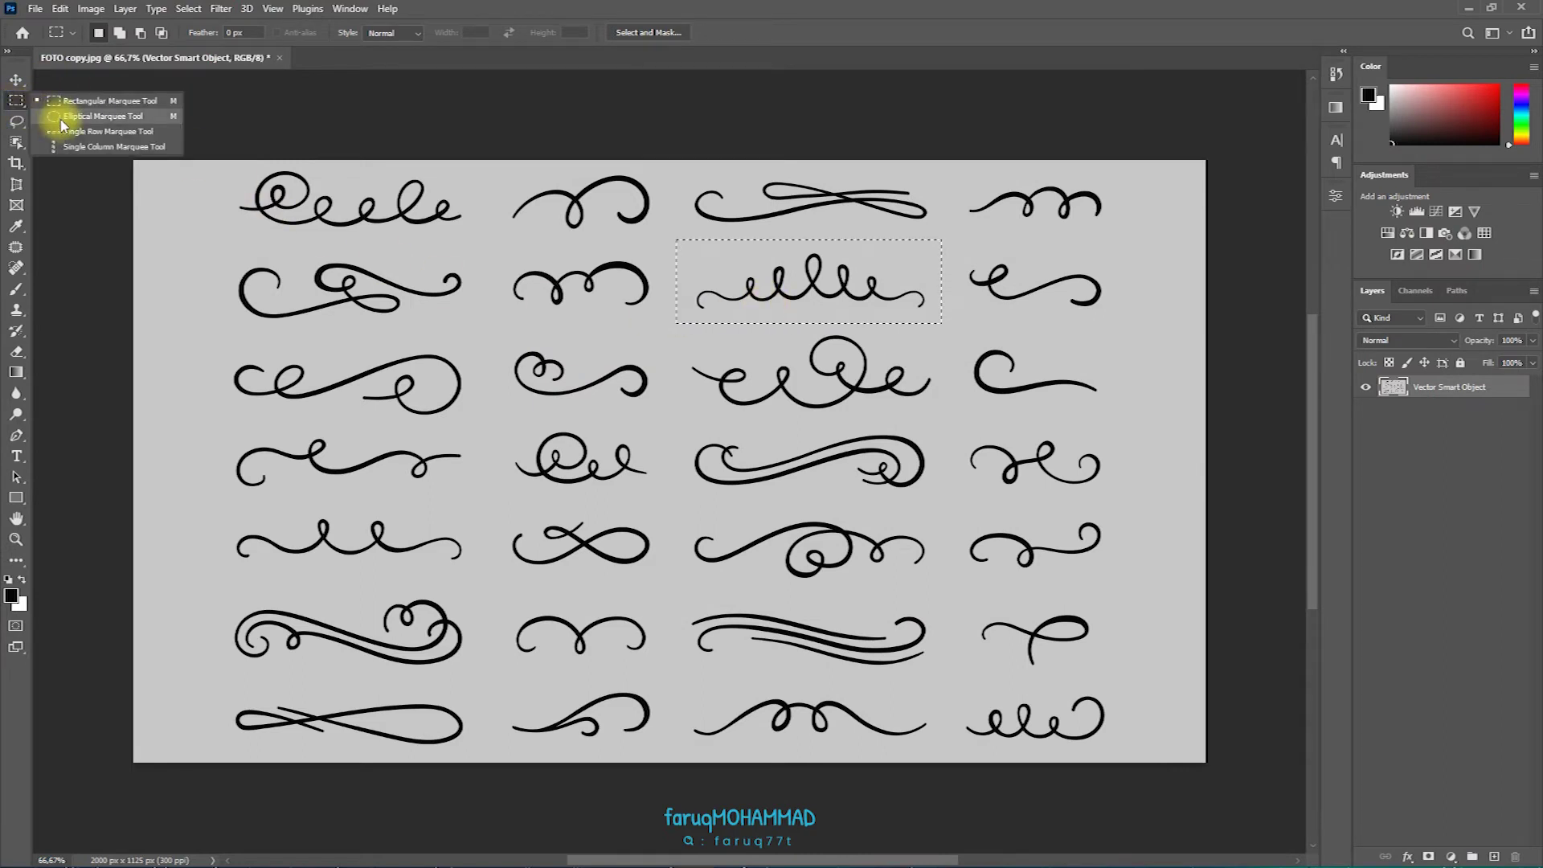
{"action": "left_click", "coordinate": [61, 119]}
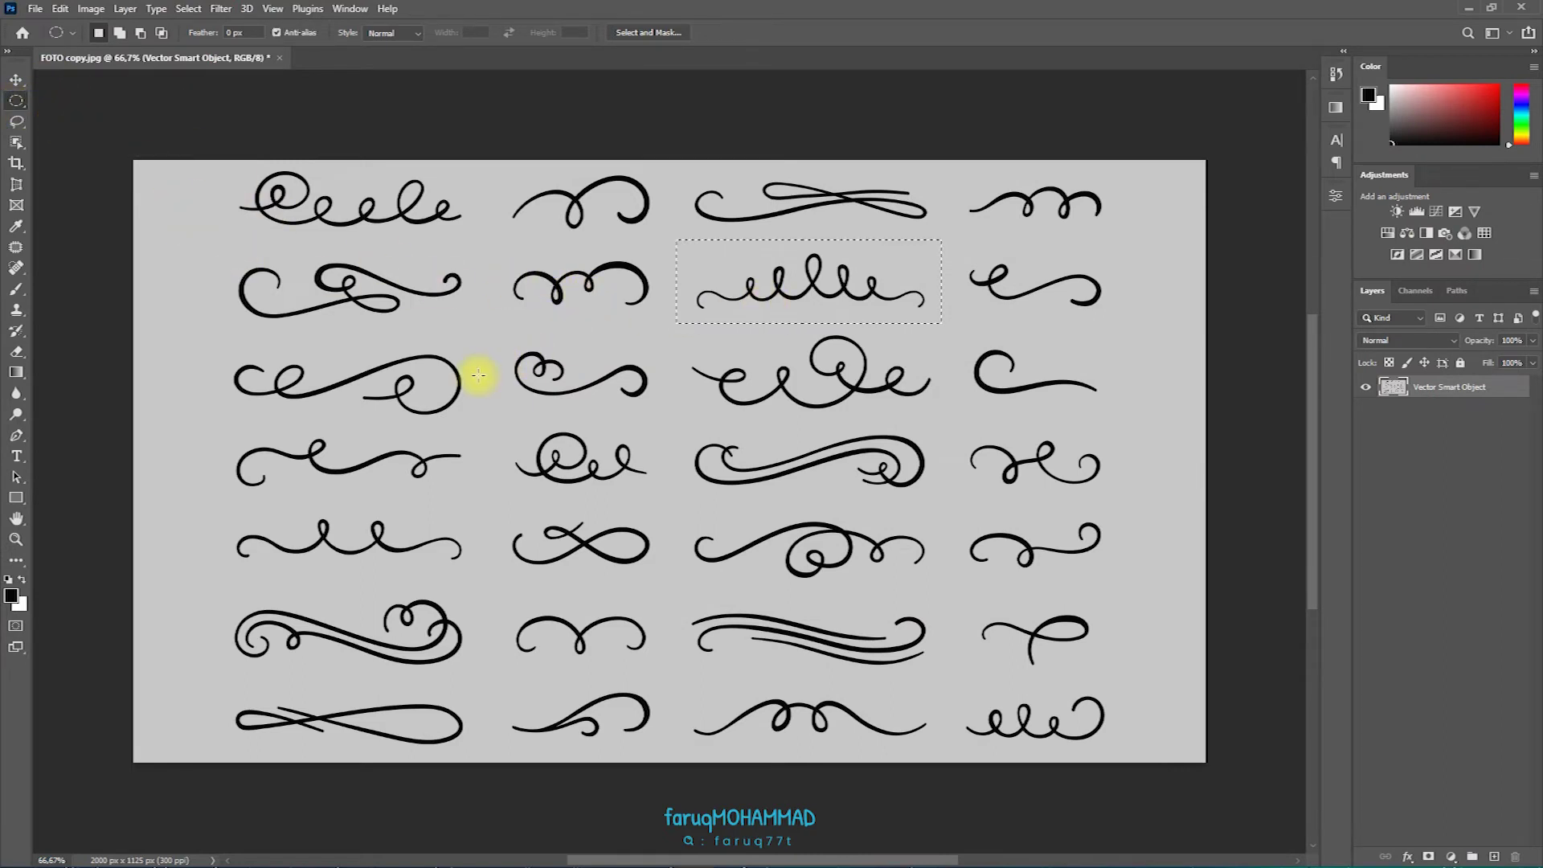
{"action": "left_click_drag", "start_coordinate": [489, 415], "coordinate": [678, 504]}
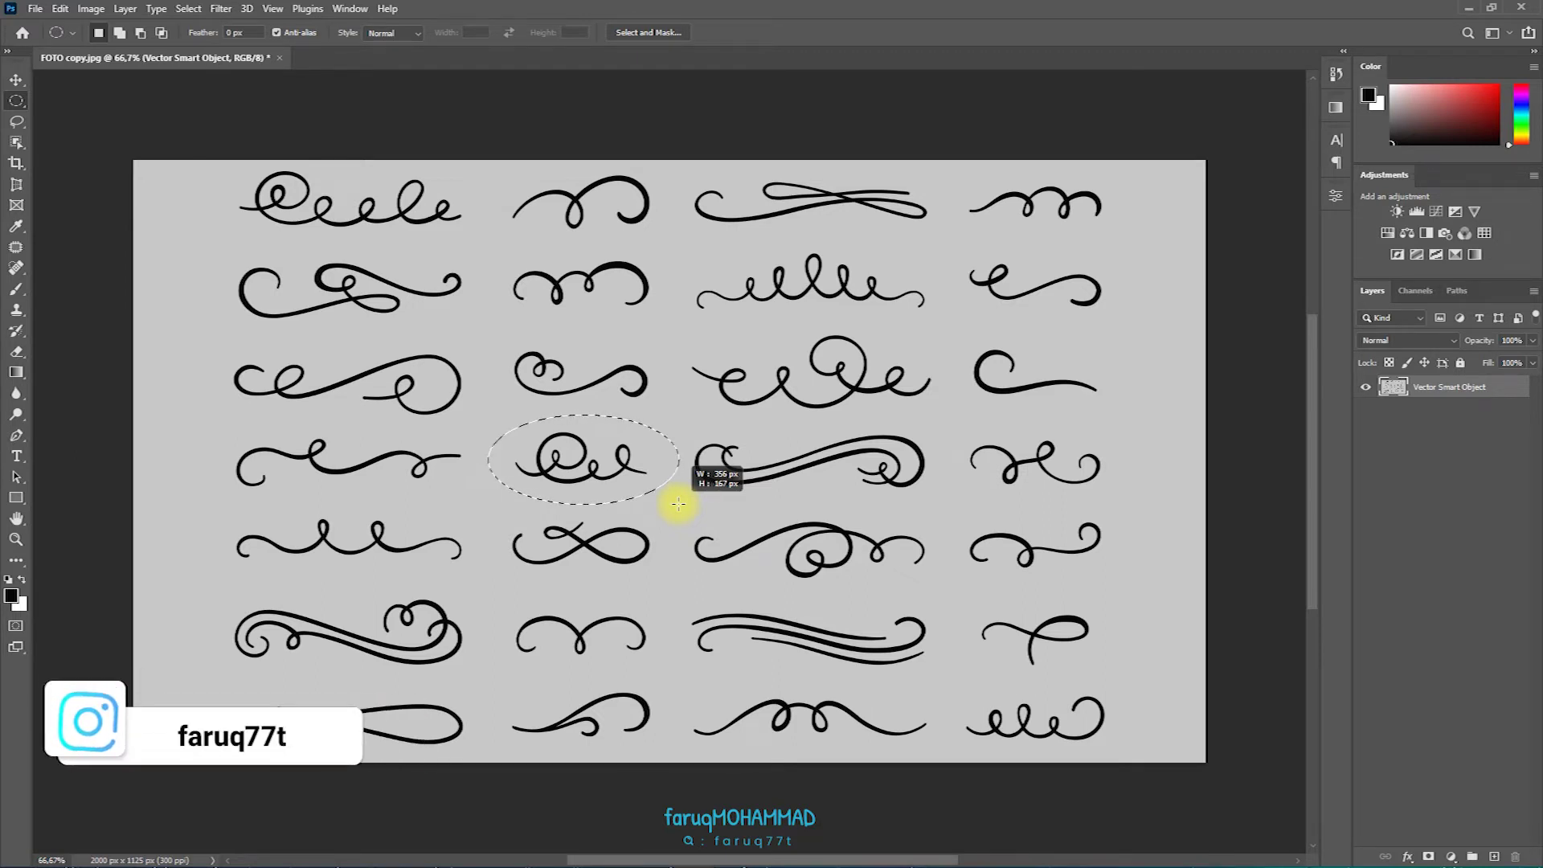
{"action": "left_click_drag", "start_coordinate": [678, 504], "coordinate": [882, 562]}
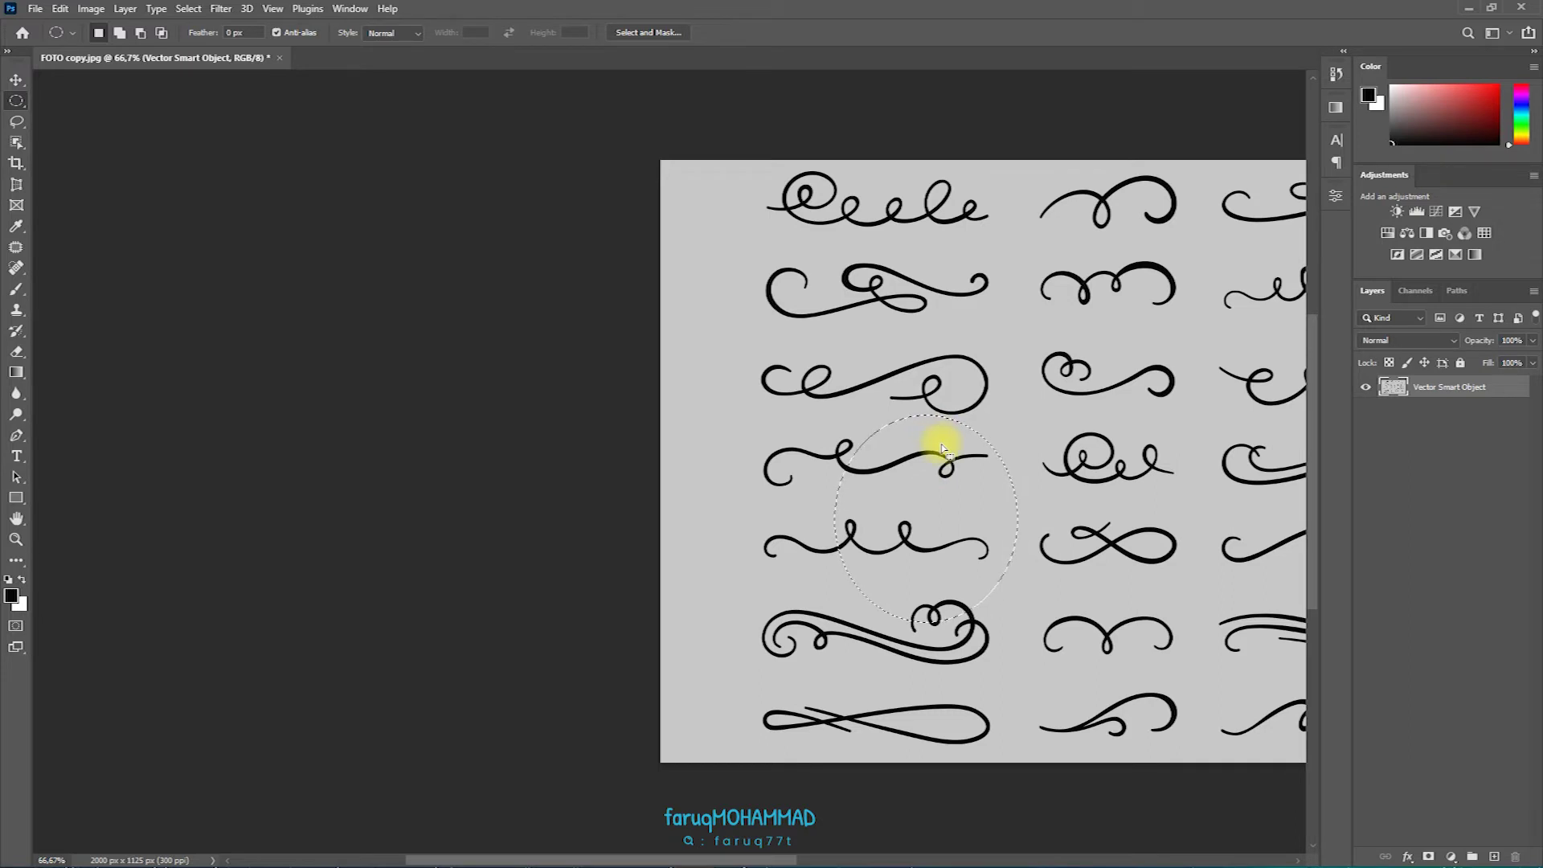
{"action": "key", "text": "space"}
{"action": "left_click_drag", "start_coordinate": [957, 415], "coordinate": [431, 403]}
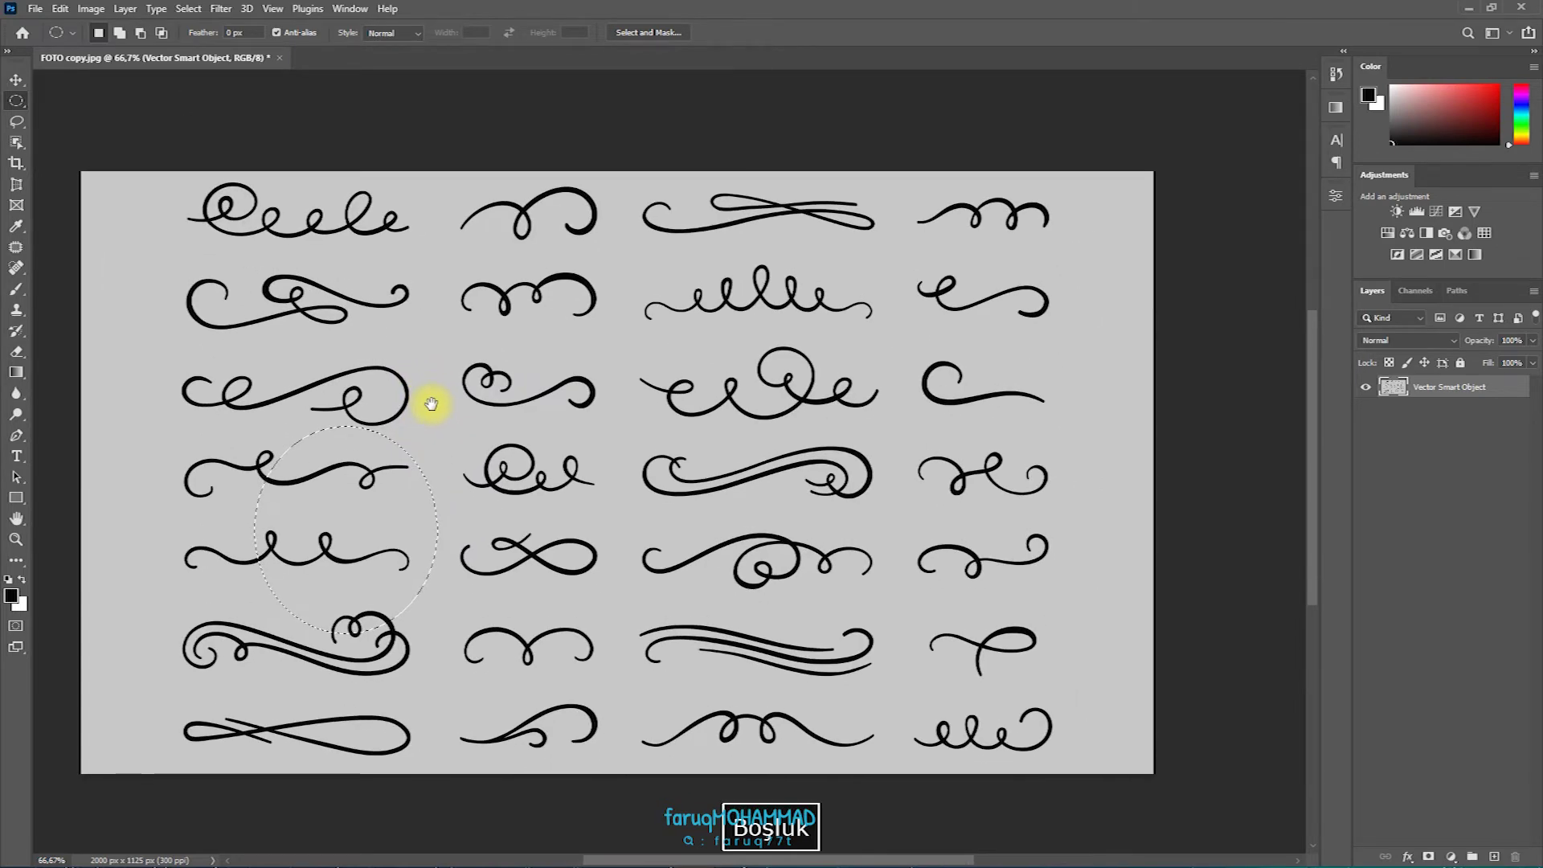
Draw a circular selection over the third column's third to fifth flourishes, and replace it with an ellipse spanning the first two columns around the third row
{"action": "key", "text": "space"}
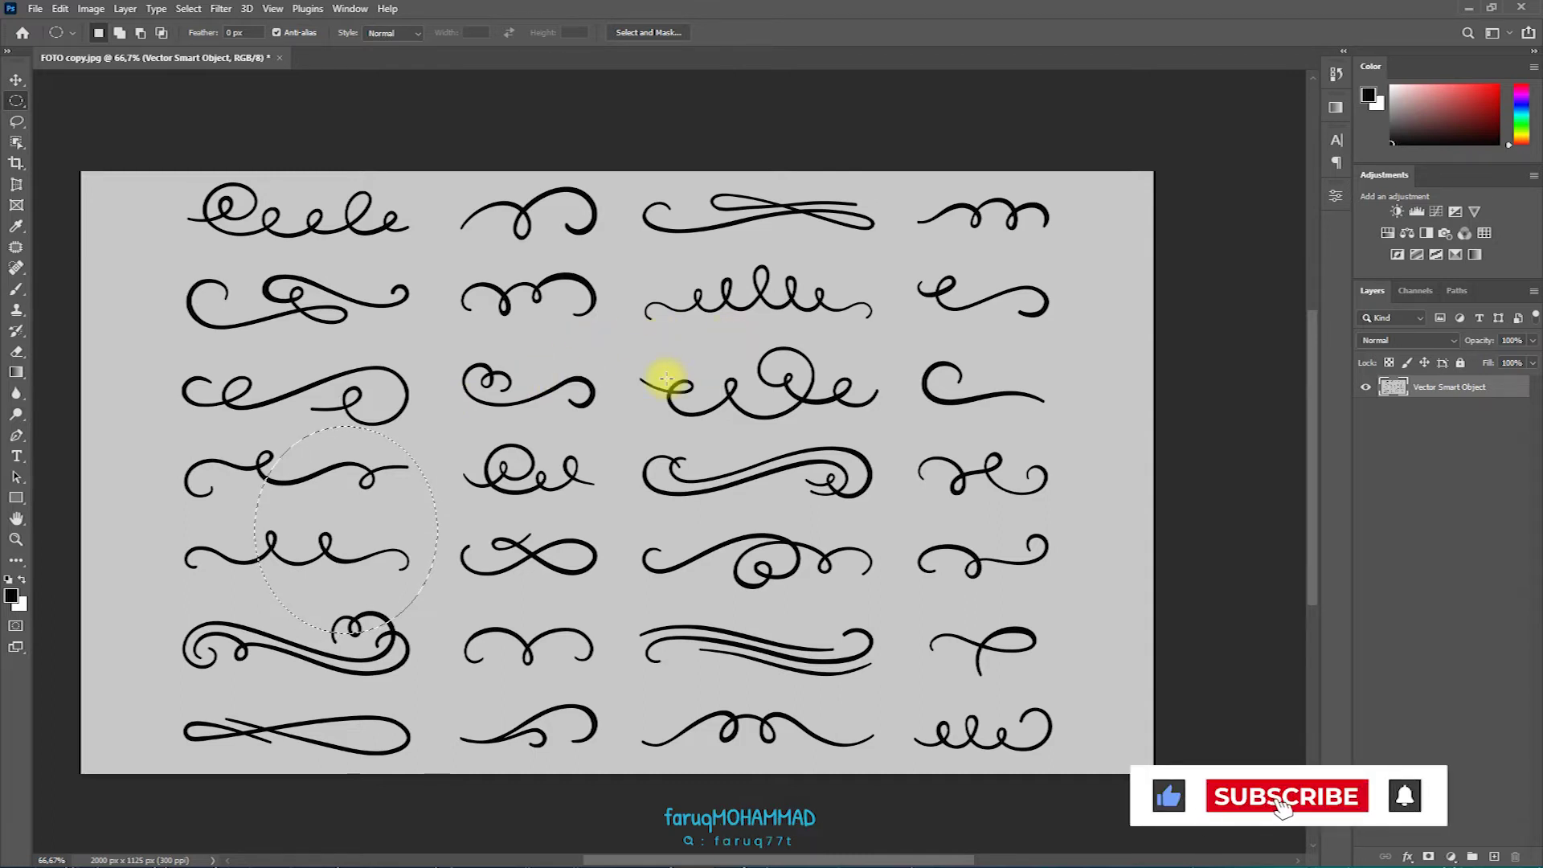
{"action": "left_click_drag", "start_coordinate": [616, 345], "coordinate": [962, 617]}
{"action": "left_click", "coordinate": [962, 618]}
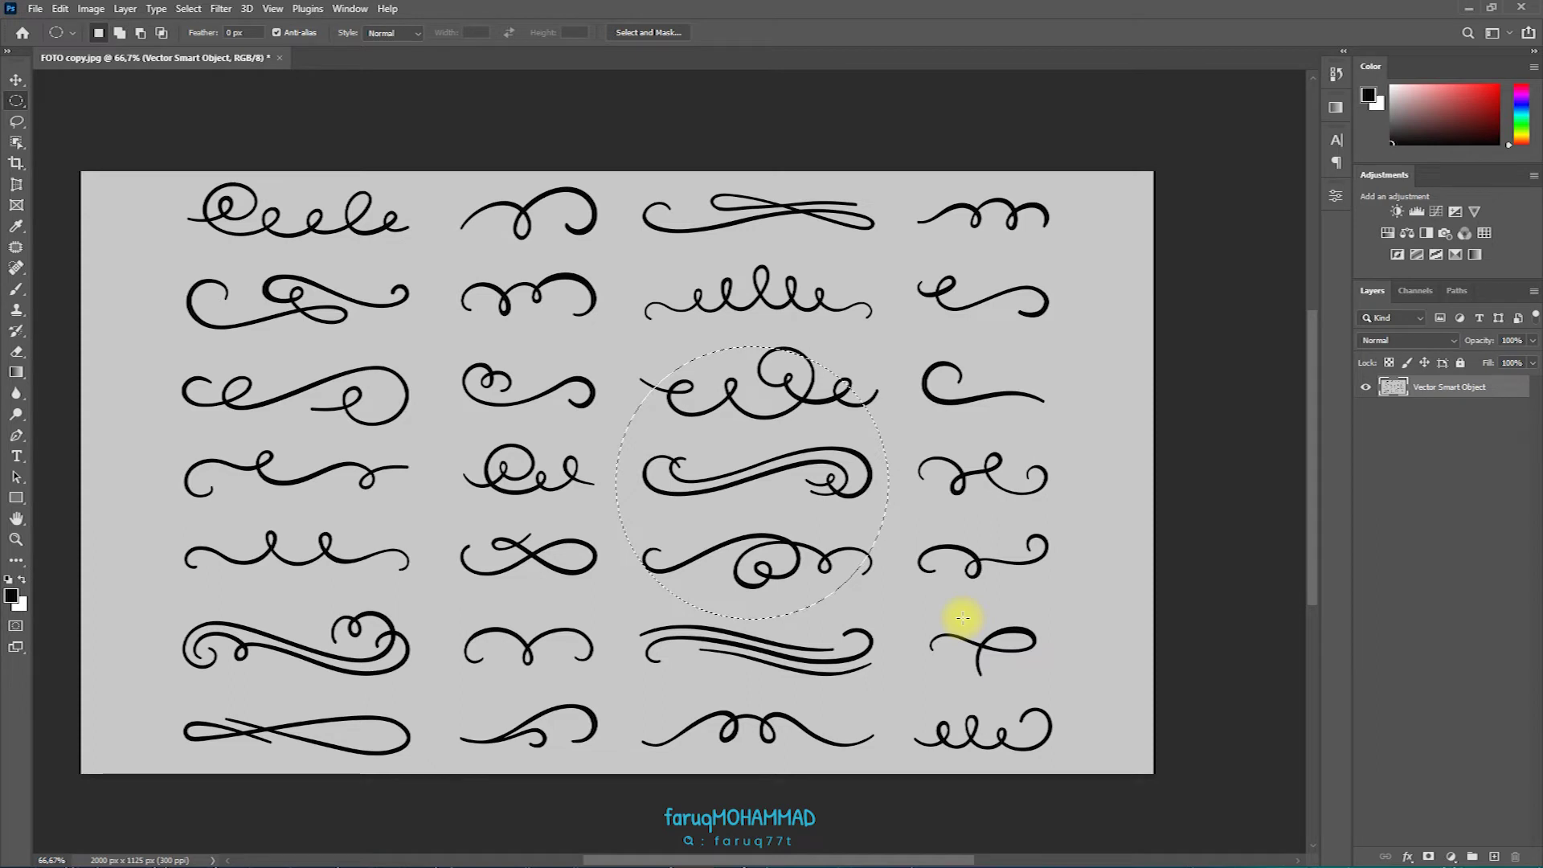
{"action": "left_click_drag", "start_coordinate": [321, 315], "coordinate": [522, 483]}
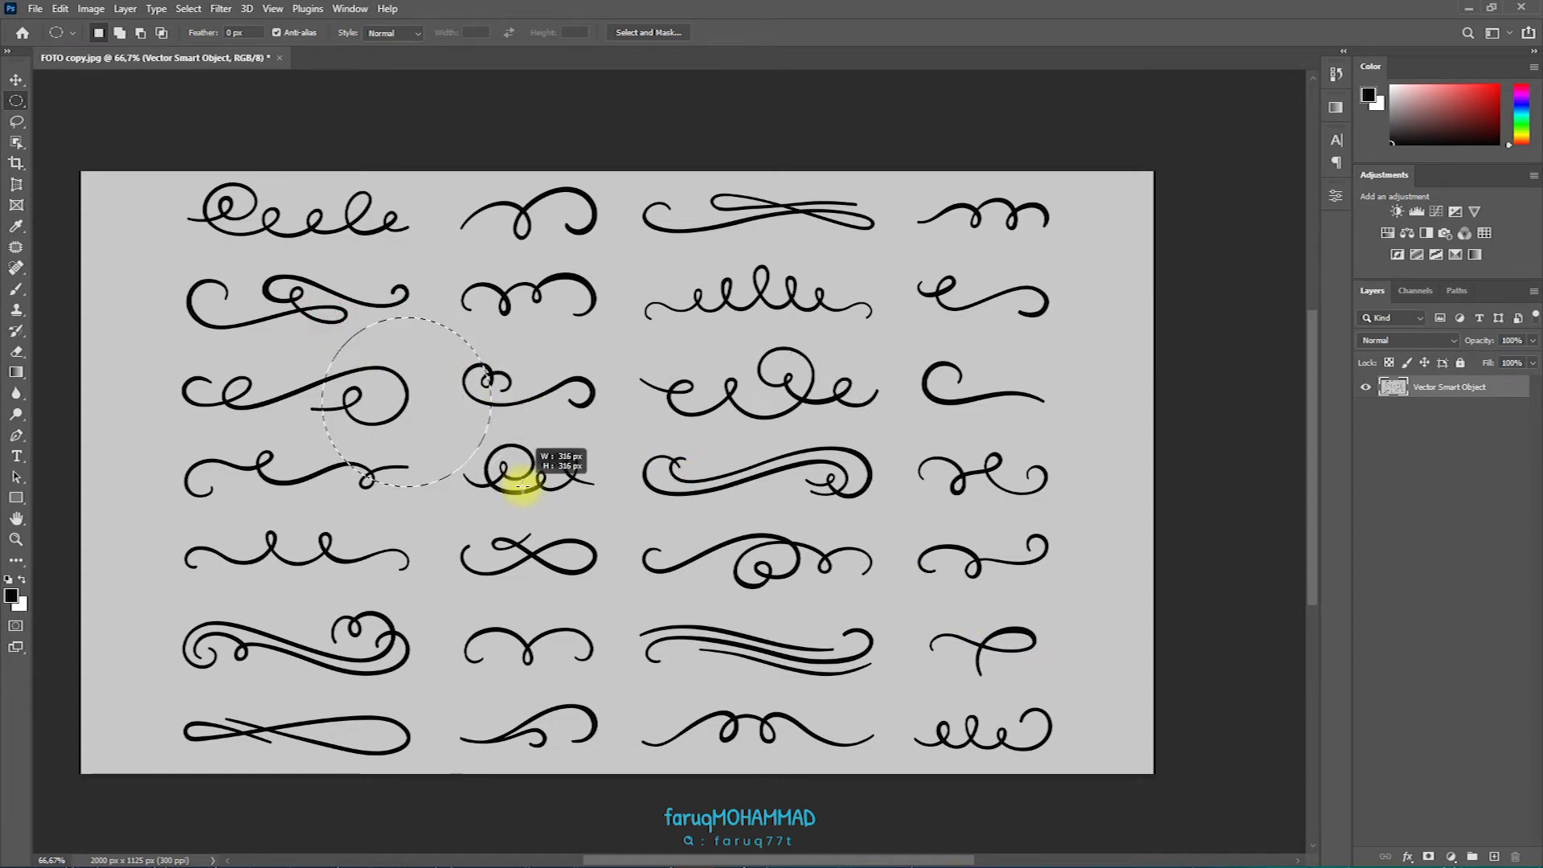
{"action": "left_click", "coordinate": [553, 489]}
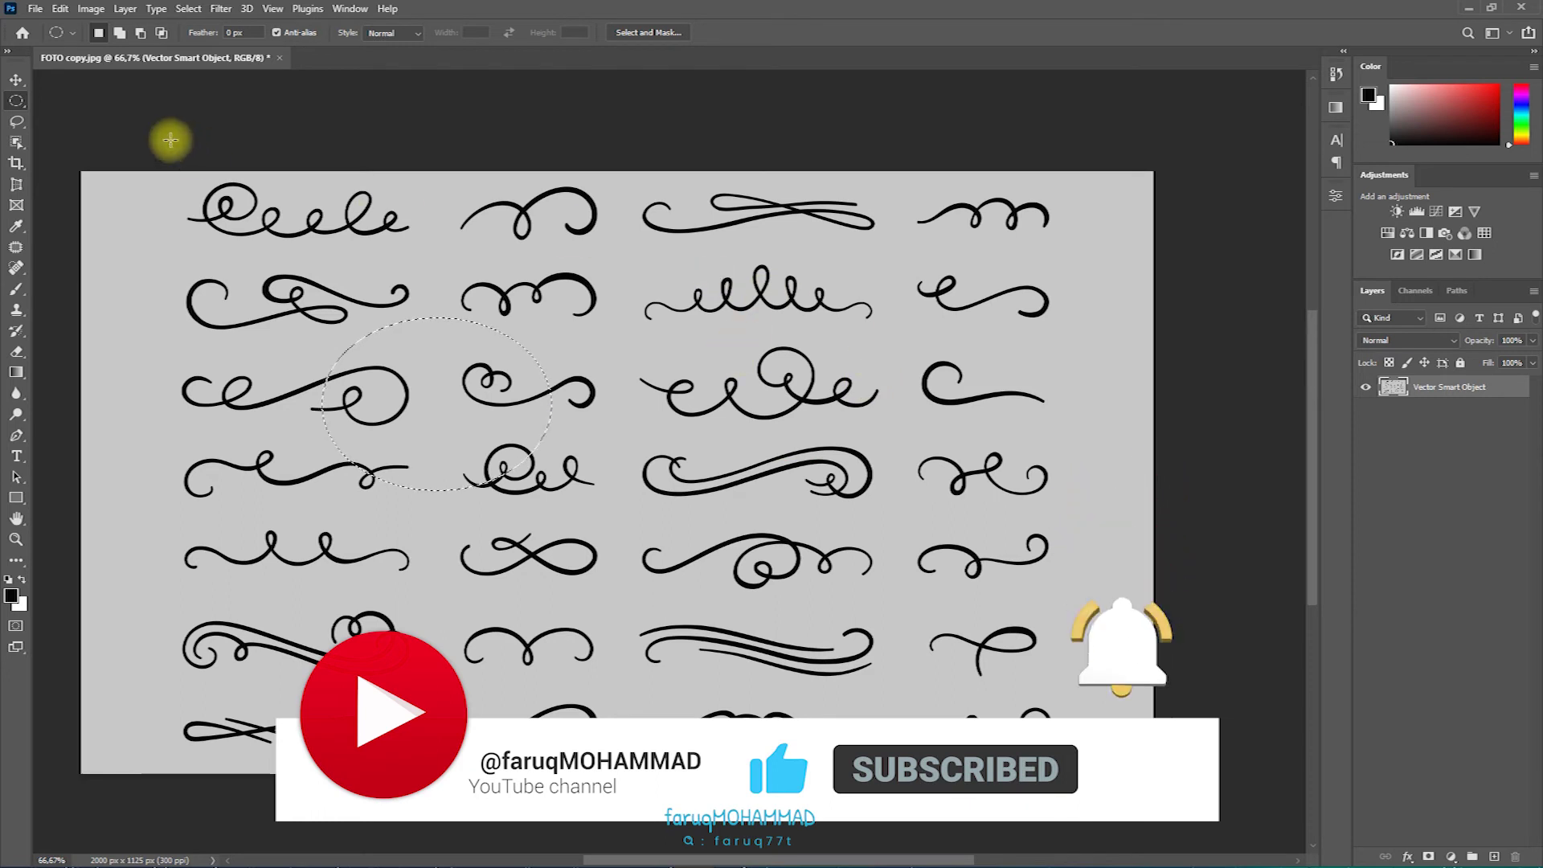
Draw a rectangular selection around the second flourish of the third column with the Rectangular Marquee Tool and shift its outline to enclose it
{"action": "right_click", "coordinate": [20, 106]}
{"action": "left_click", "coordinate": [66, 103]}
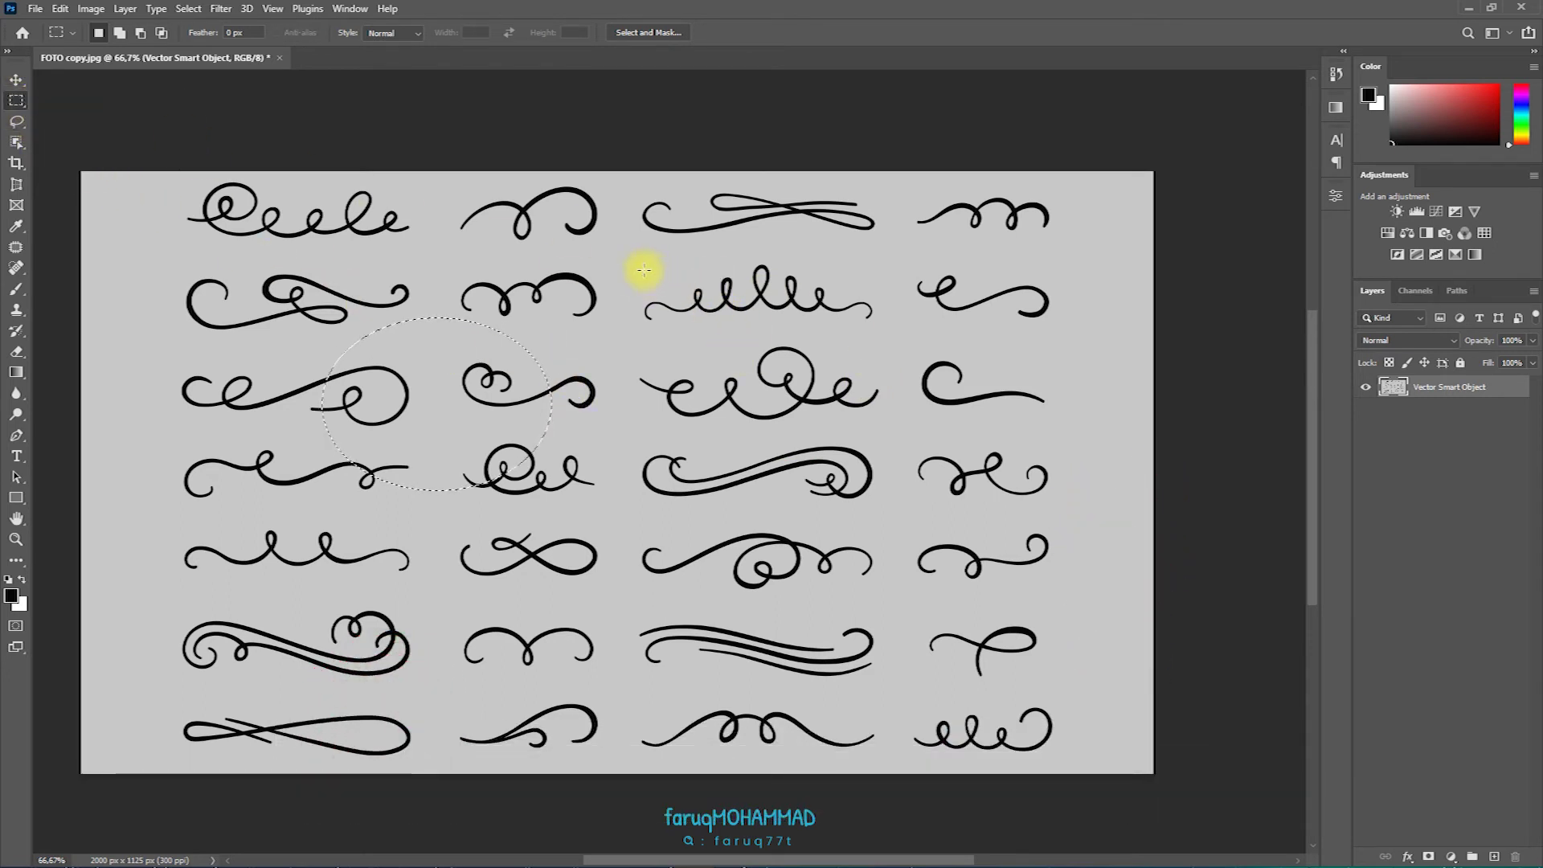
{"action": "left_click_drag", "start_coordinate": [625, 262], "coordinate": [889, 330]}
{"action": "left_click", "coordinate": [774, 283]}
{"action": "left_click_drag", "start_coordinate": [774, 283], "coordinate": [778, 282]}
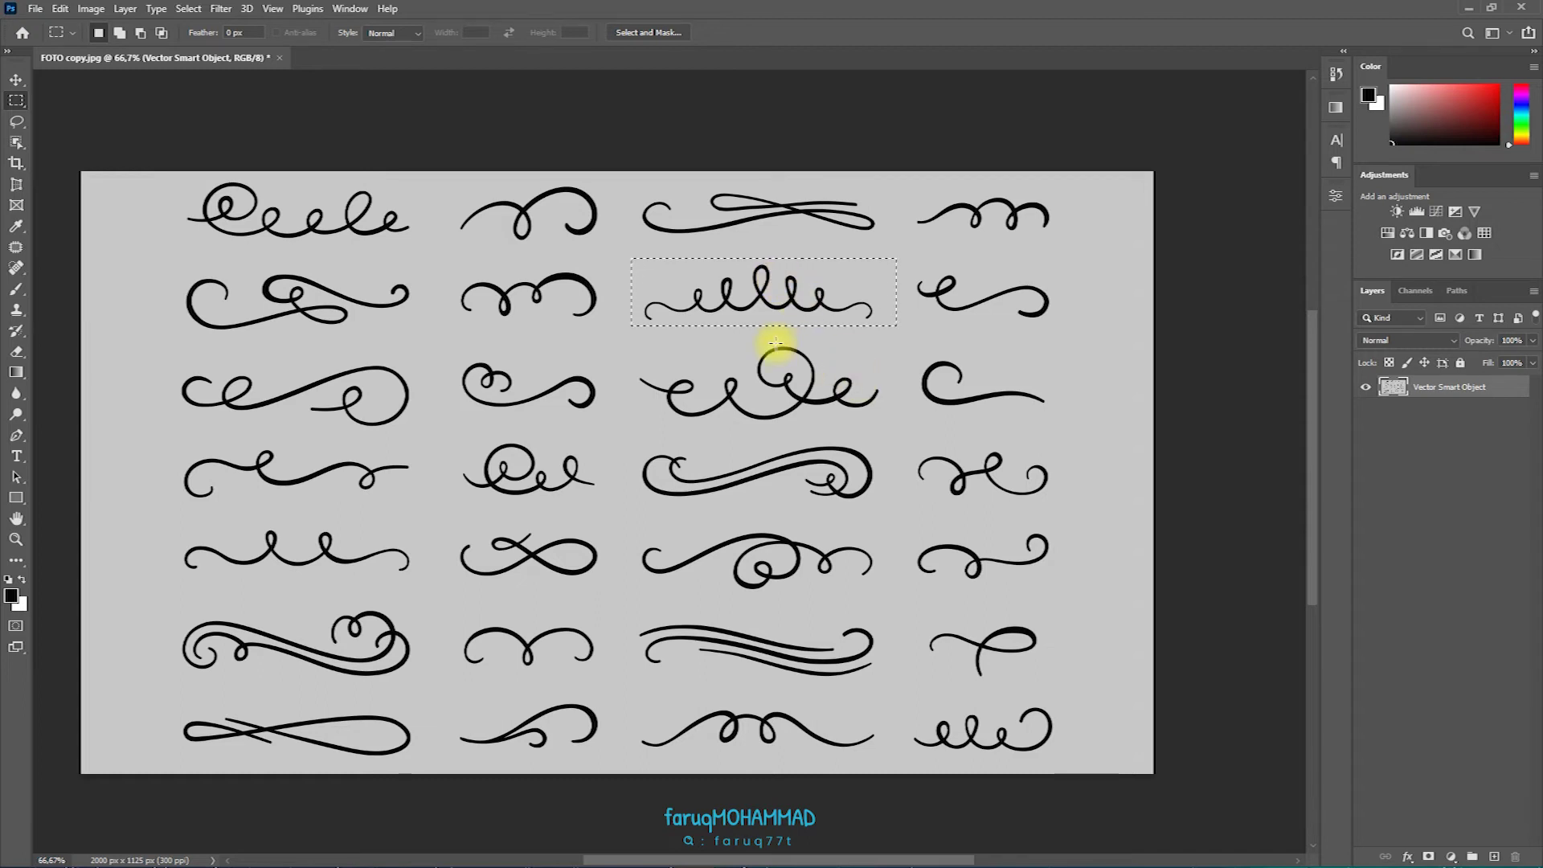
Try moving the selected flourish with the Move Tool and undo the move
{"action": "left_click", "coordinate": [16, 80]}
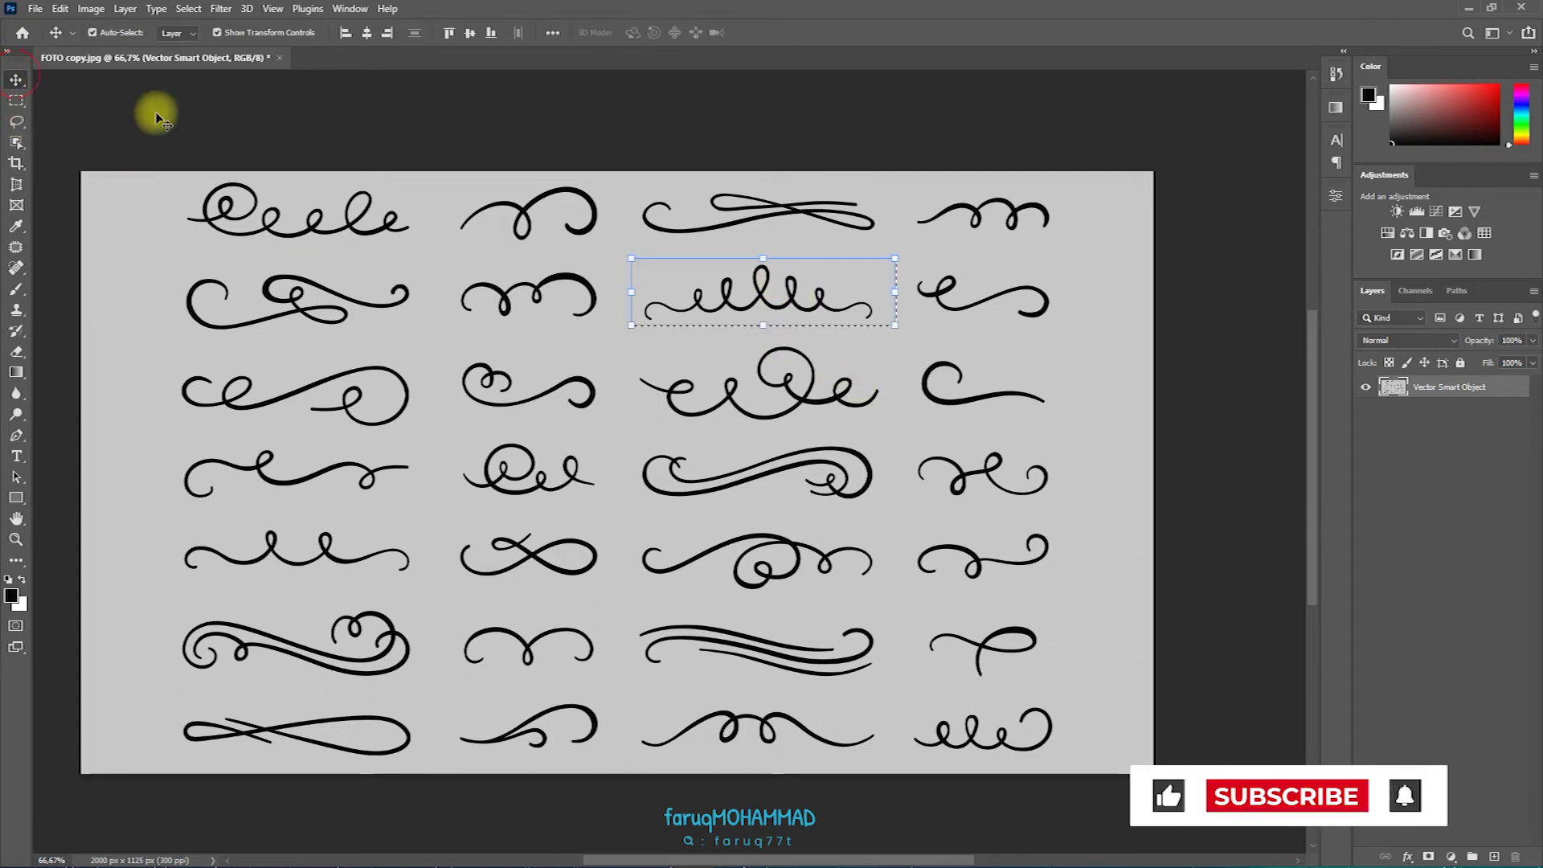
{"action": "mouse_move", "coordinate": [749, 261]}
{"action": "left_mouse_down"}
{"action": "mouse_move", "coordinate": [827, 317]}
{"action": "mouse_move", "coordinate": [1050, 386]}
{"action": "mouse_move", "coordinate": [762, 265]}
{"action": "mouse_move", "coordinate": [769, 282]}
{"action": "left_mouse_up"}
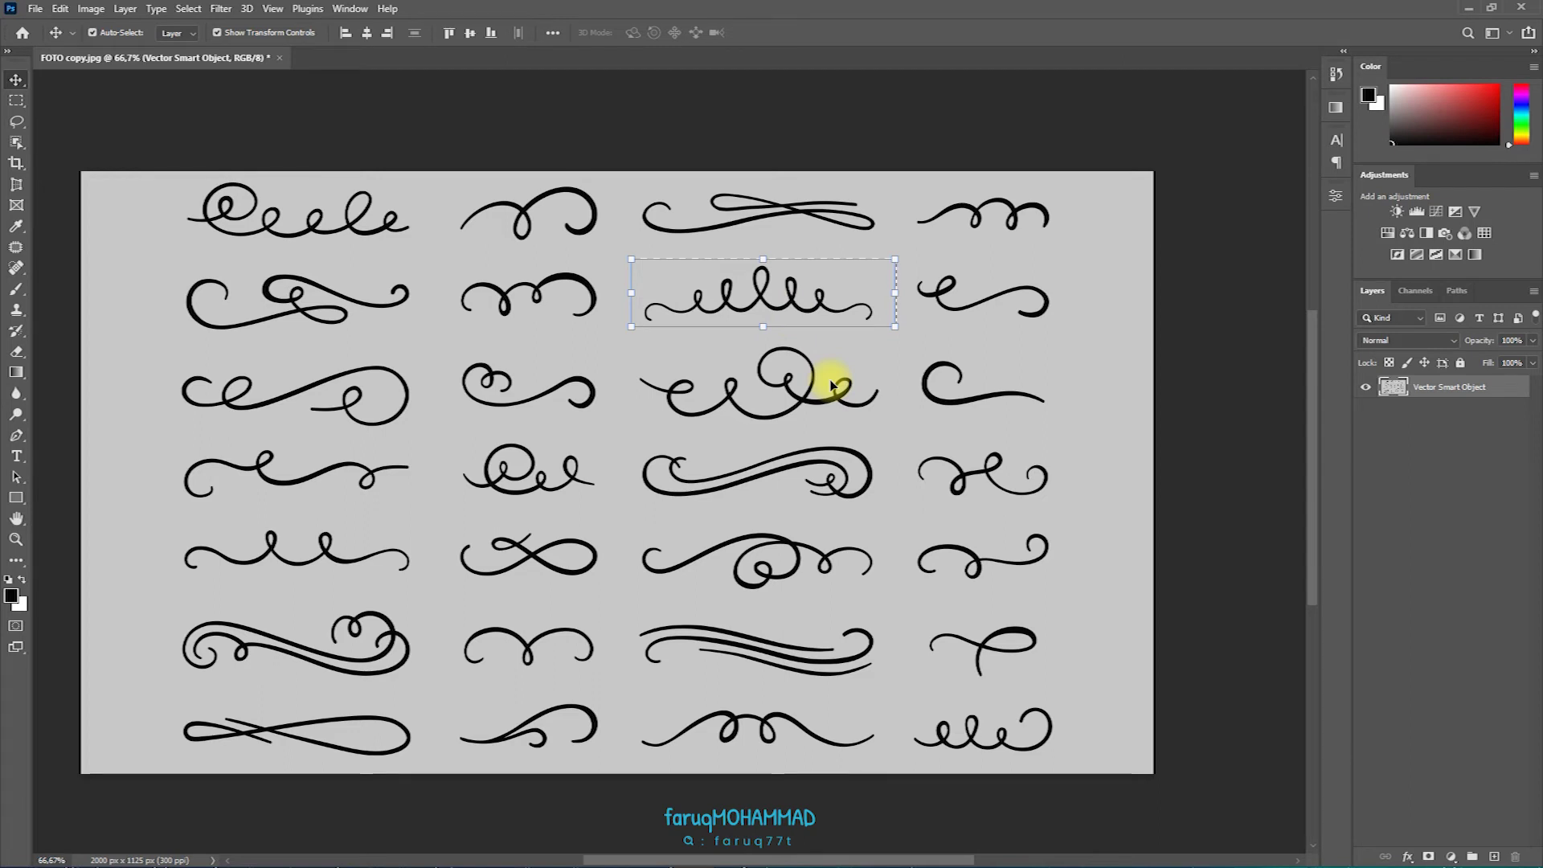
{"action": "key", "text": "ctrl+z"}
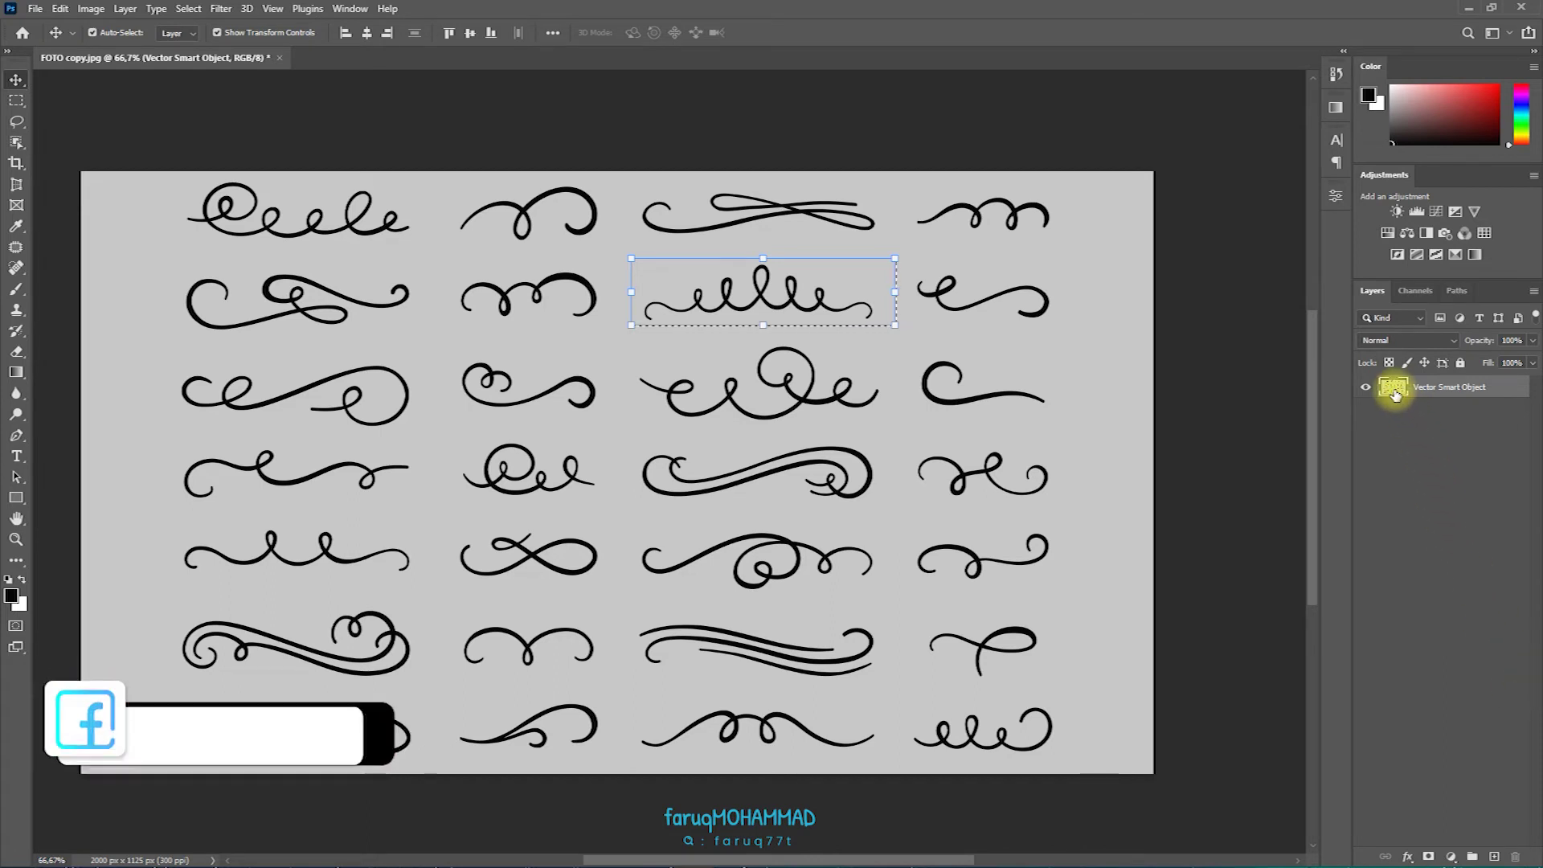
Copy the selected flourish to a new layer and move the copy to the canvas's lower middle, leaving only that layer shown
{"action": "key", "text": "ctrl+j"}
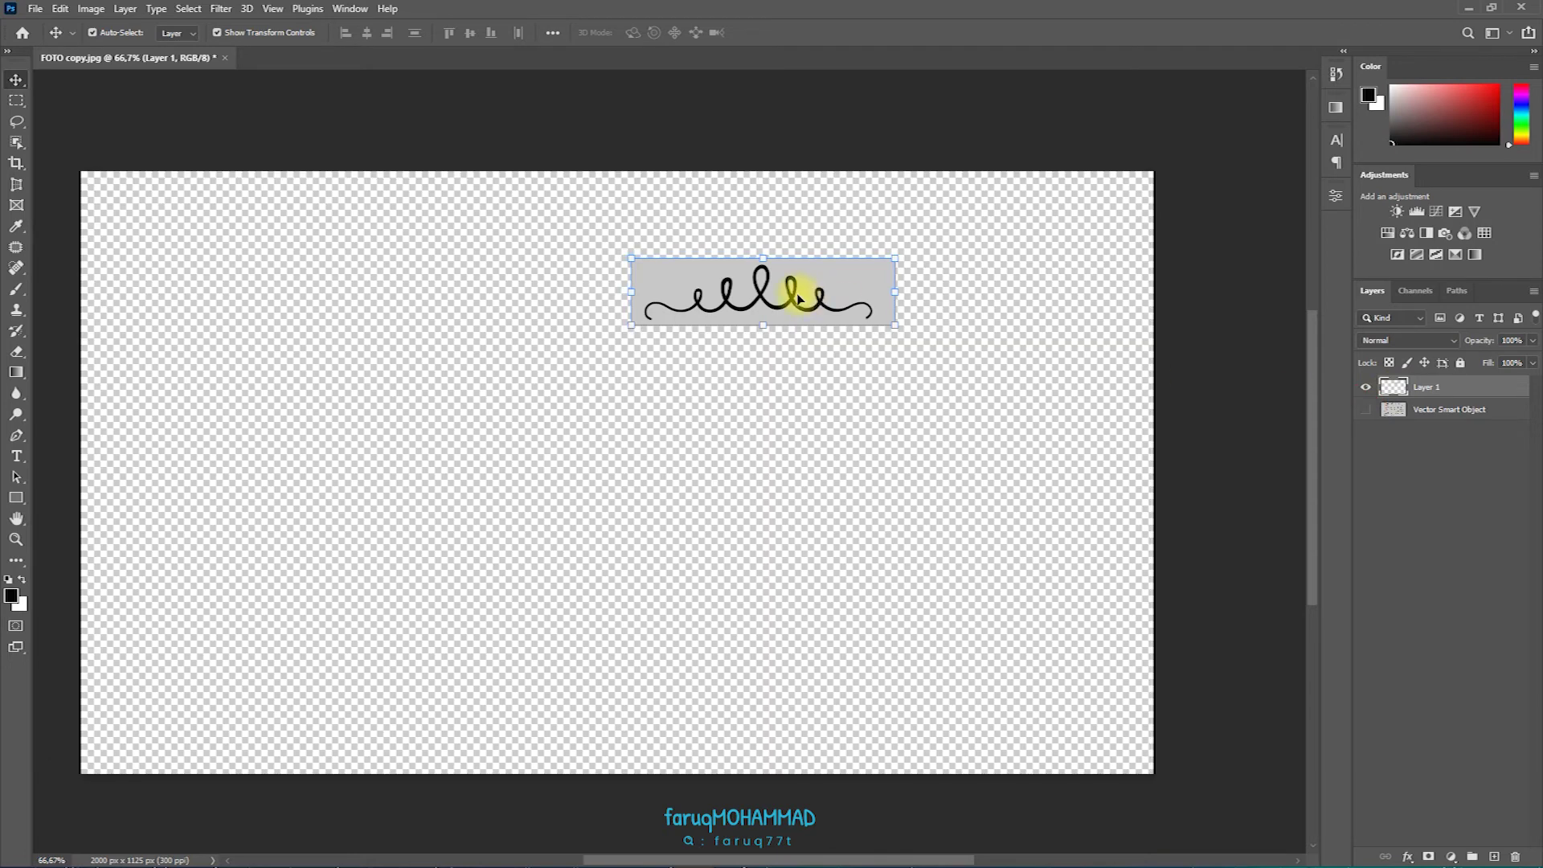
{"action": "left_click_drag", "start_coordinate": [801, 299], "coordinate": [674, 593]}
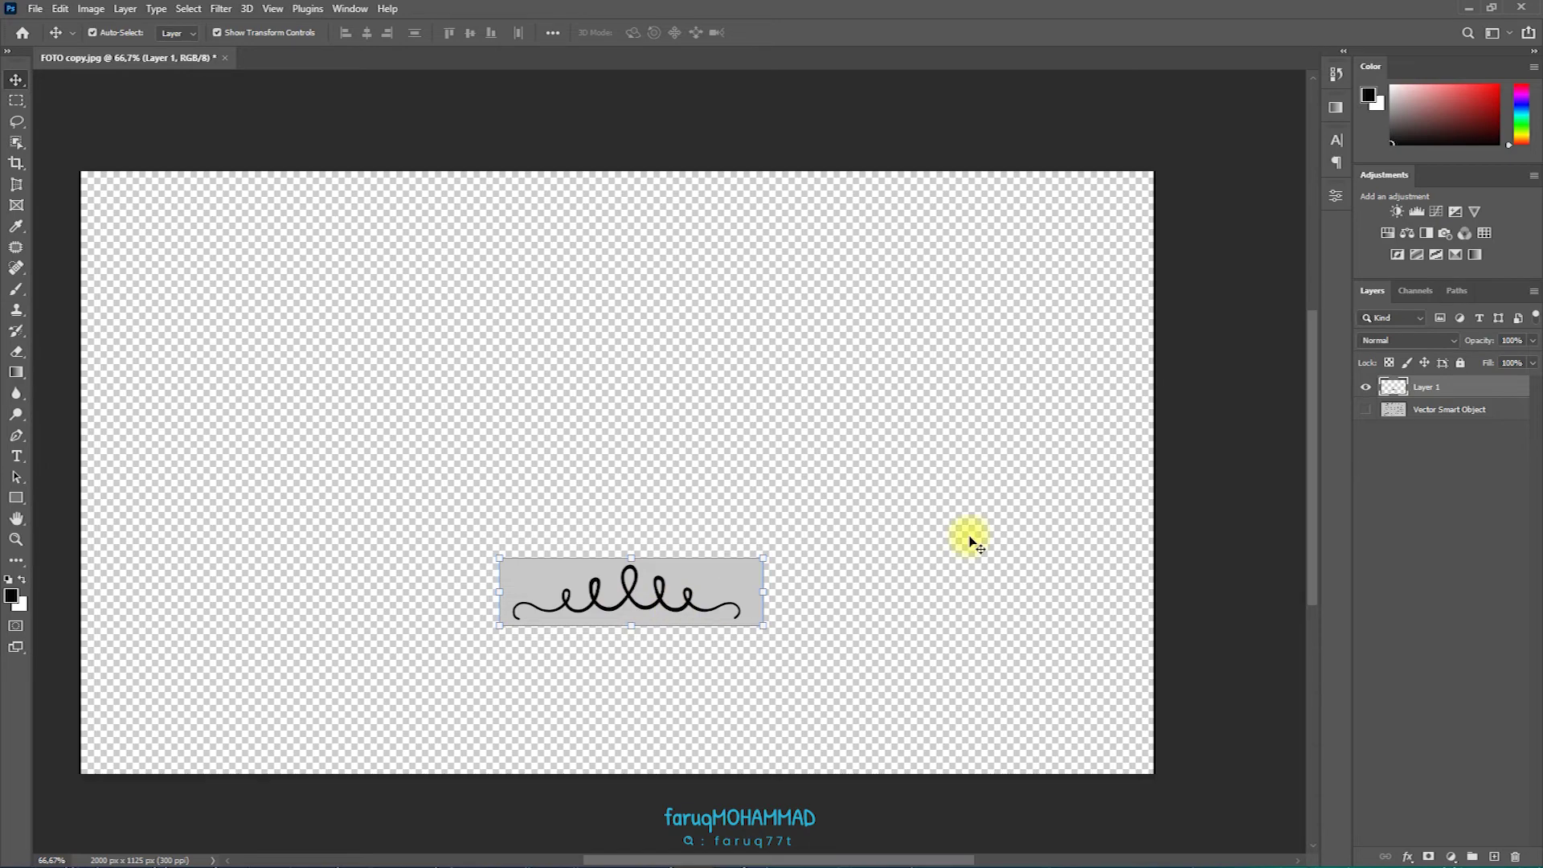
{"action": "left_click", "coordinate": [1364, 410]}
{"action": "left_click", "coordinate": [1369, 389]}
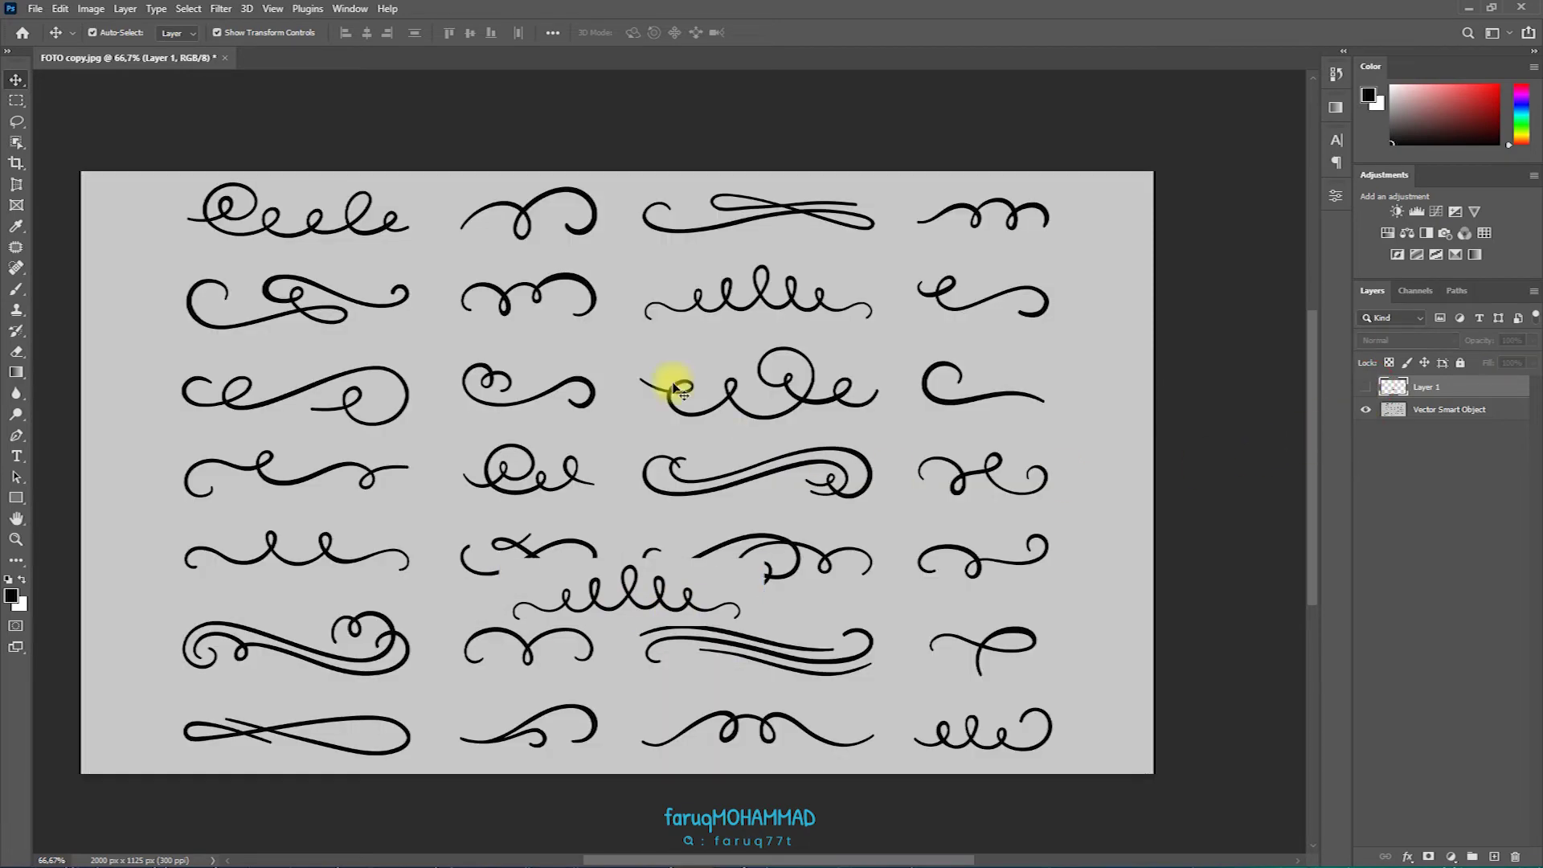
{"action": "left_click", "coordinate": [1365, 387]}
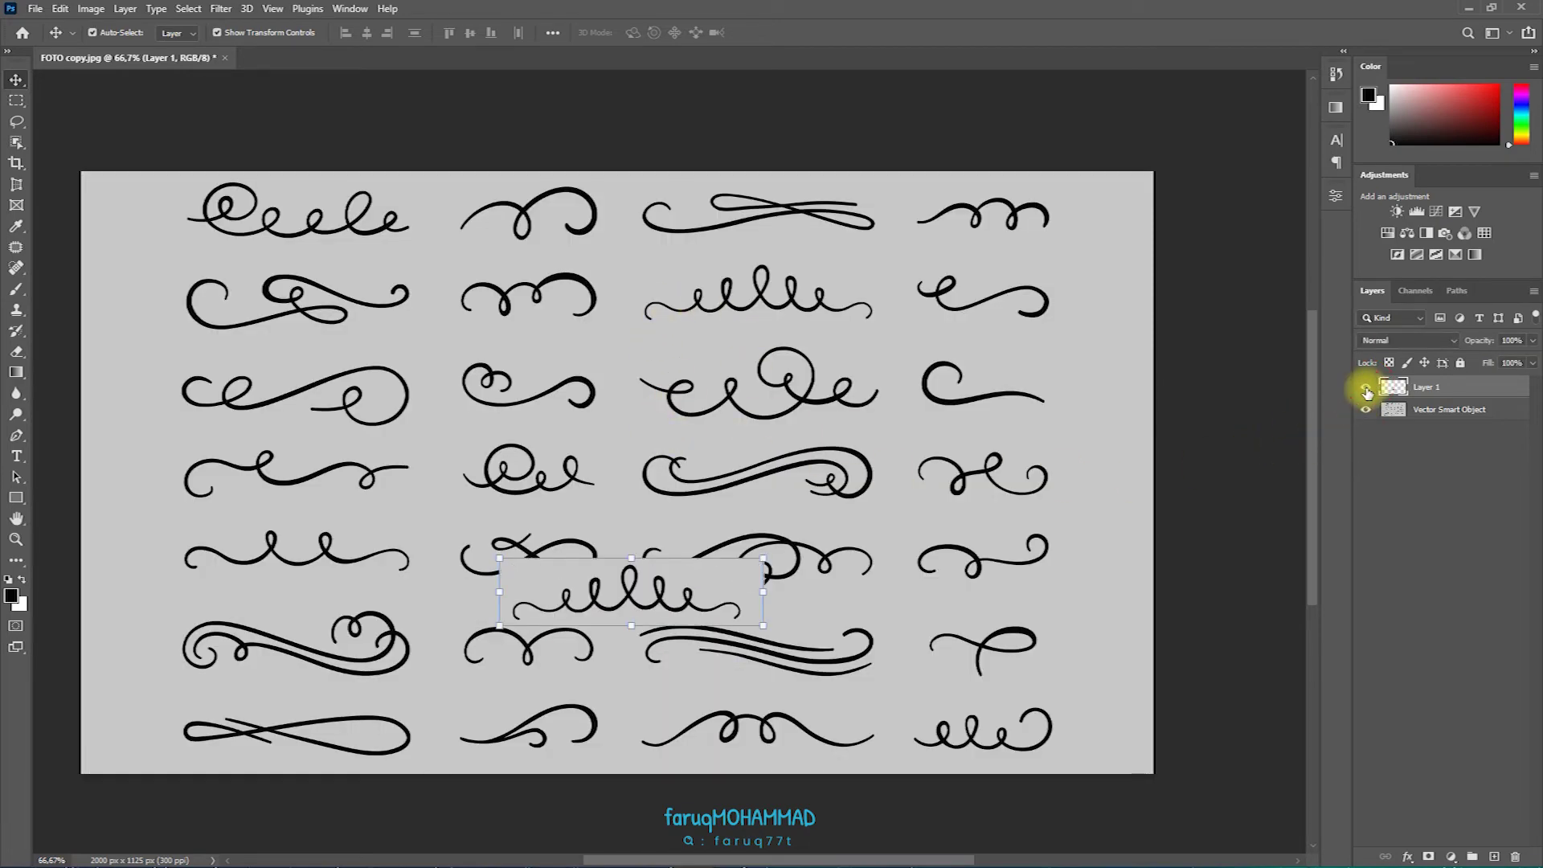
{"action": "left_click", "coordinate": [1366, 409]}
Show only the Vector Smart Object layer and place a Single Column Marquee selection in the empty margin beside the first column of flourishes
{"action": "left_click", "coordinate": [16, 99]}
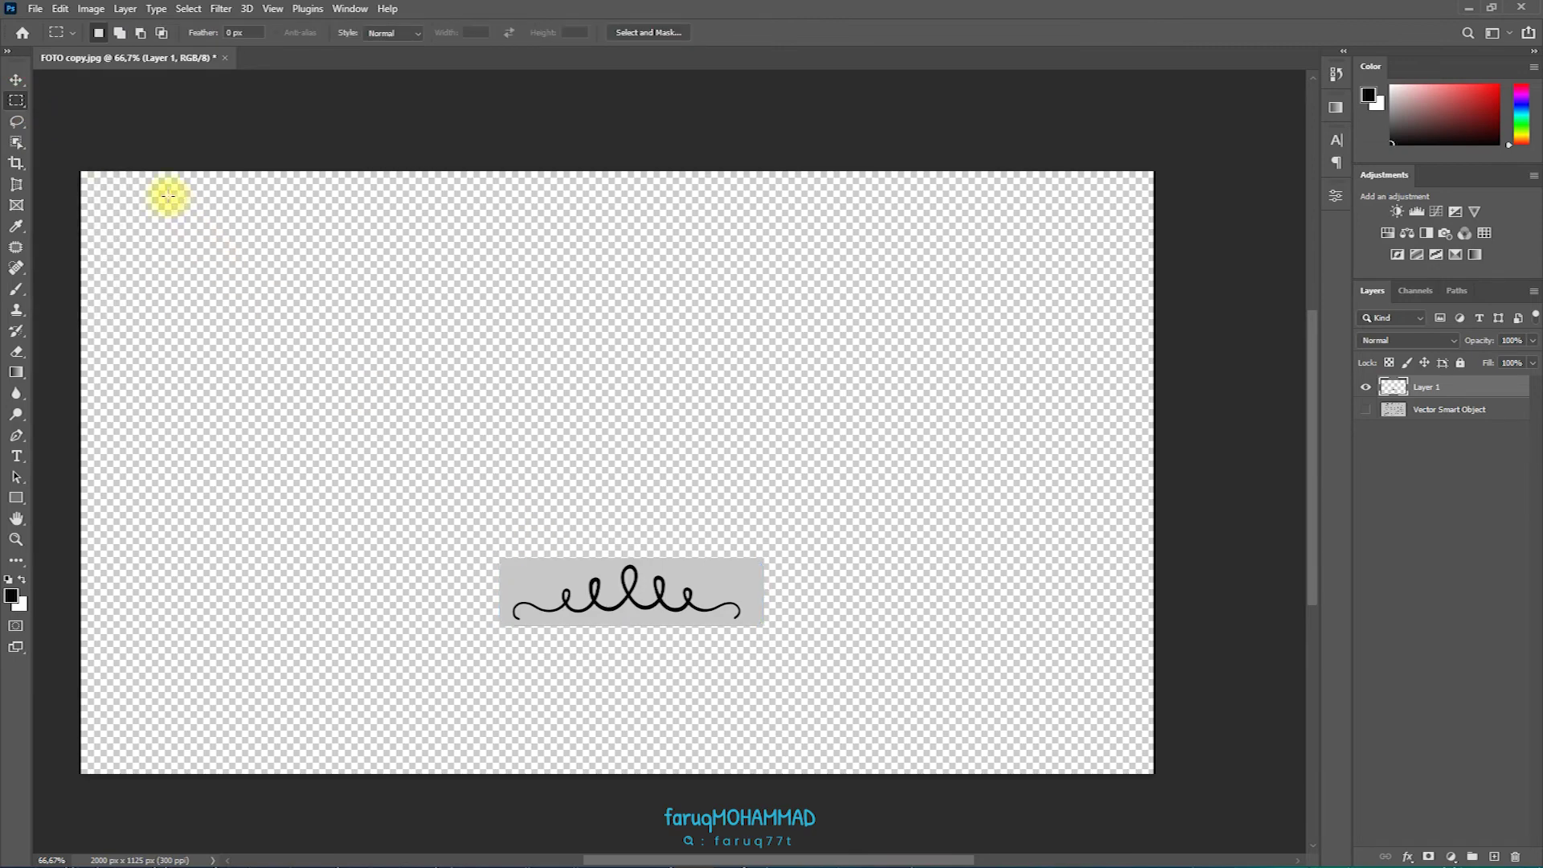
{"action": "right_click", "coordinate": [16, 100]}
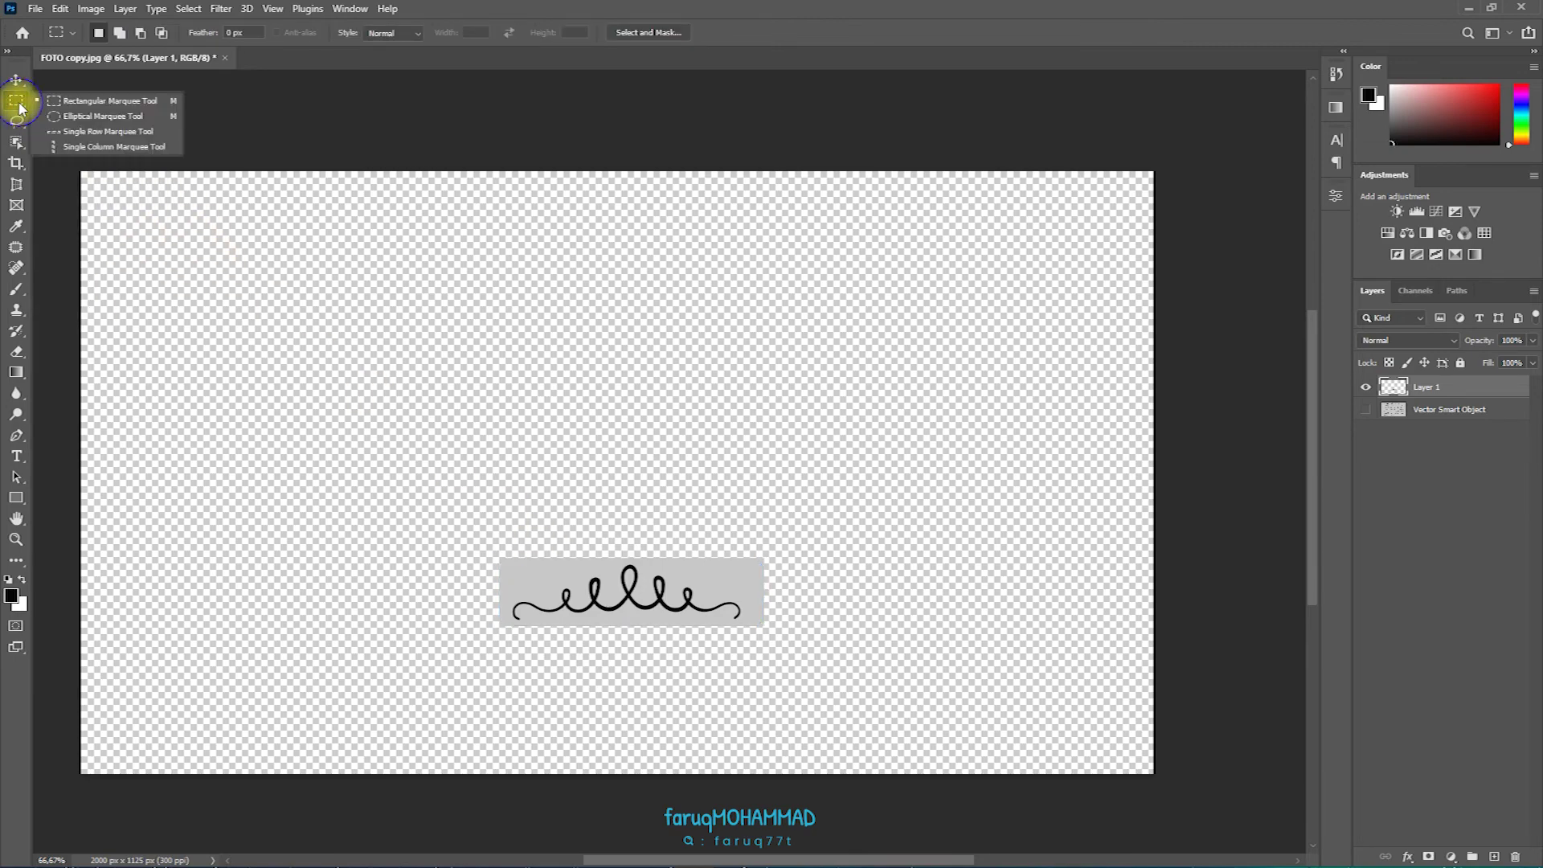
{"action": "left_click", "coordinate": [1366, 409], "text": "alt"}
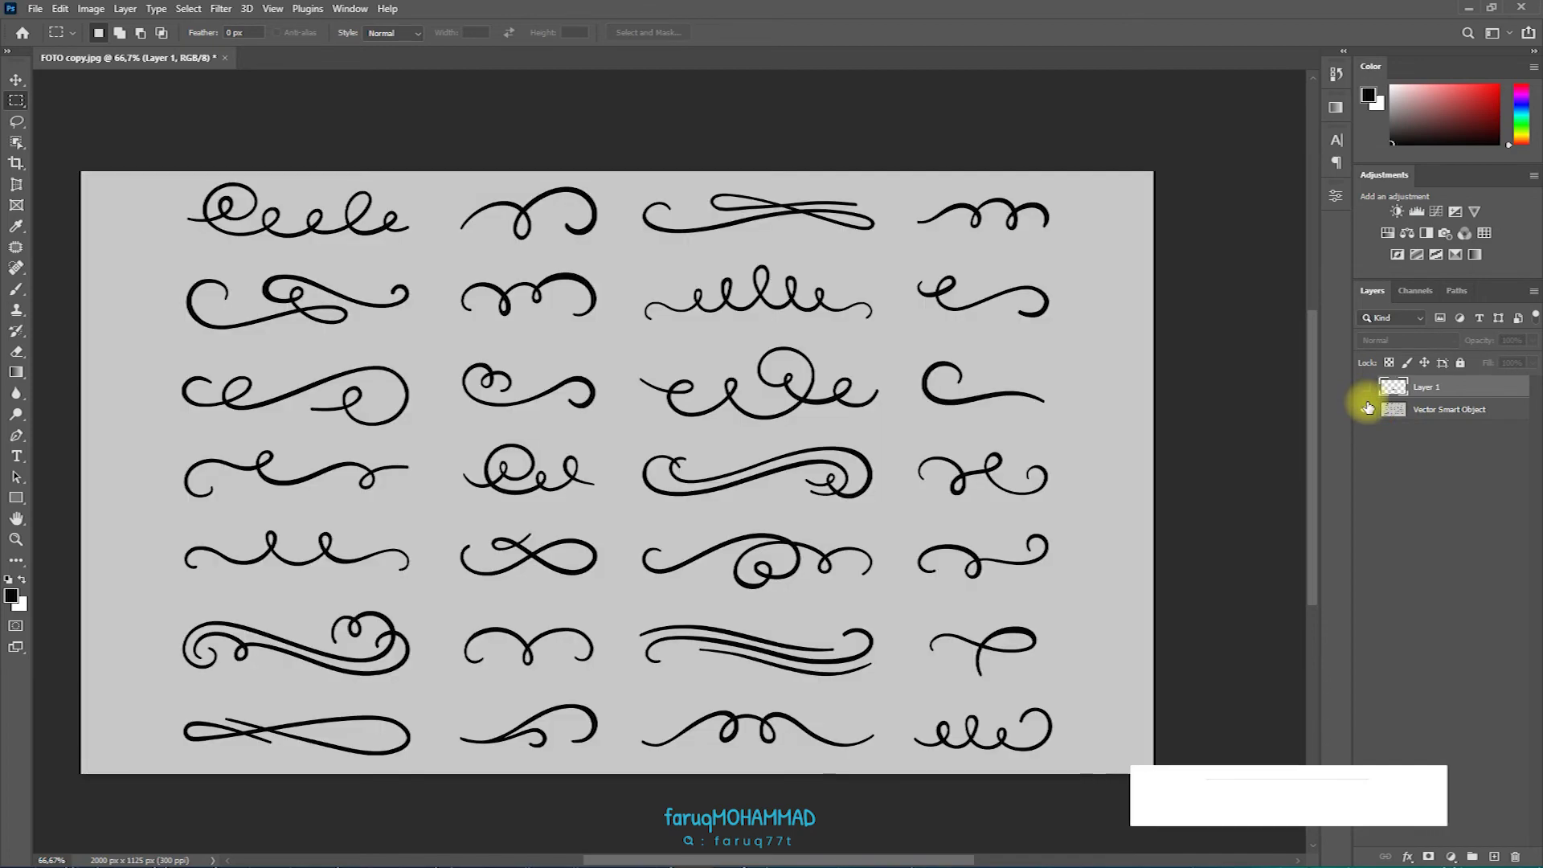
{"action": "right_click", "coordinate": [16, 100]}
{"action": "left_click", "coordinate": [59, 152]}
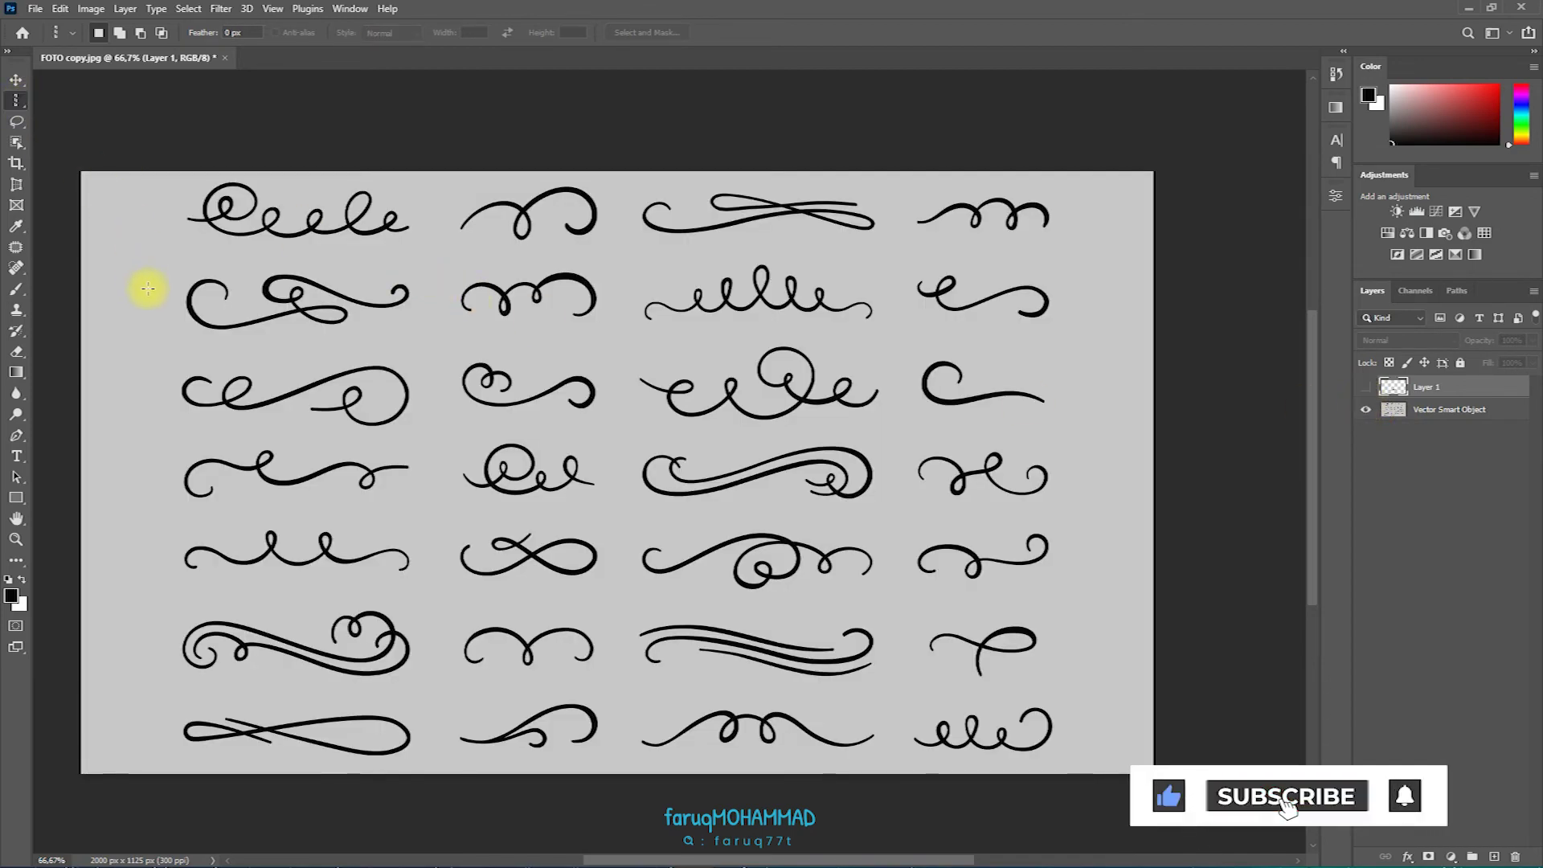
{"action": "left_click", "coordinate": [140, 354]}
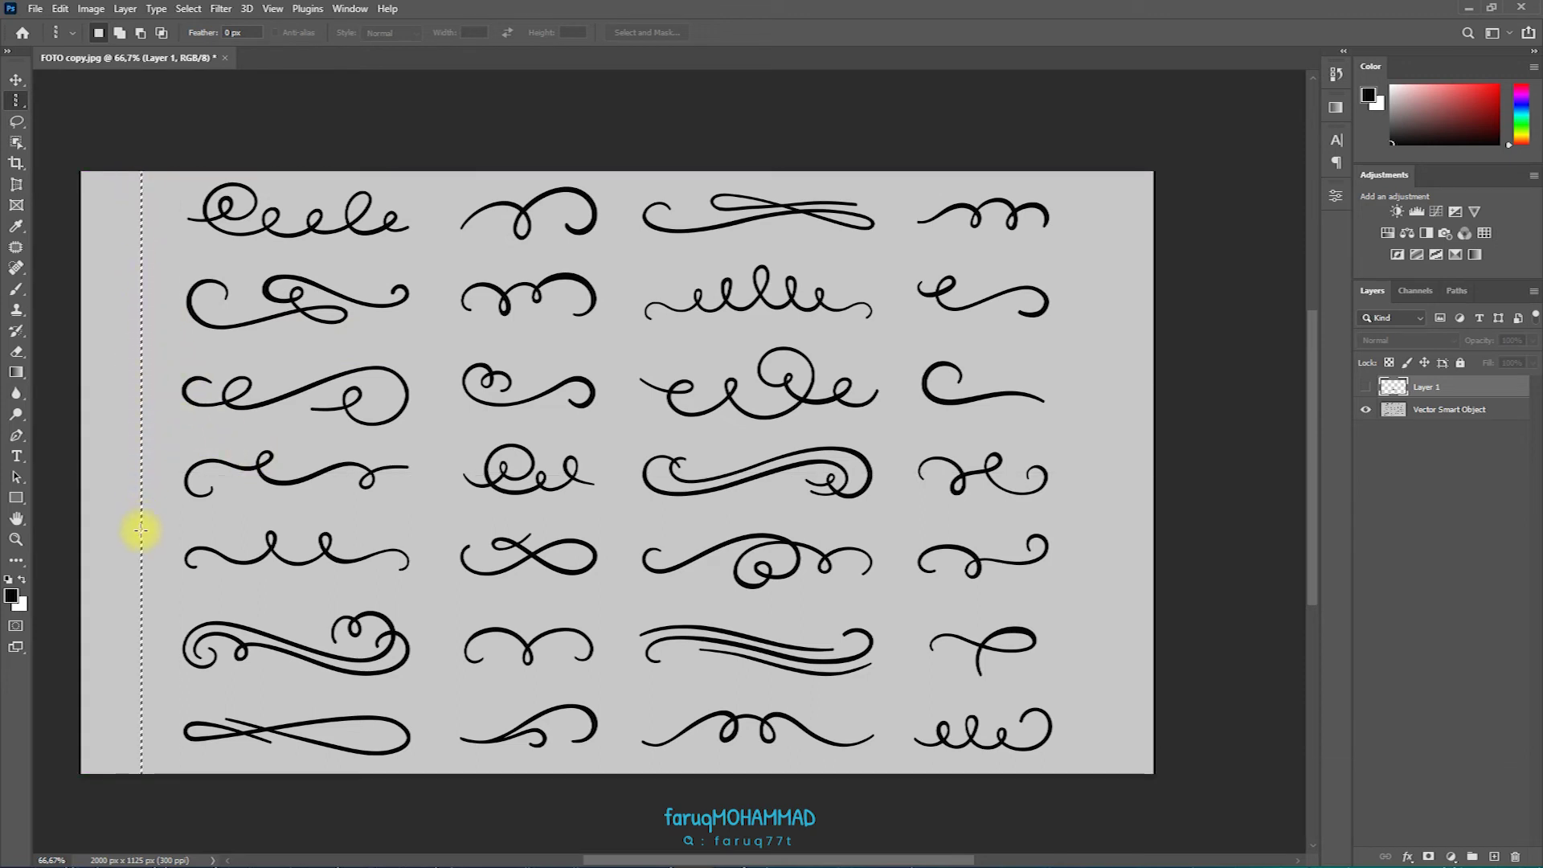
Copy the single-column selection from the Vector Smart Object layer to a new layer and hide the original sheet
{"action": "left_click", "coordinate": [1399, 414]}
{"action": "key", "text": "ctrl+j"}
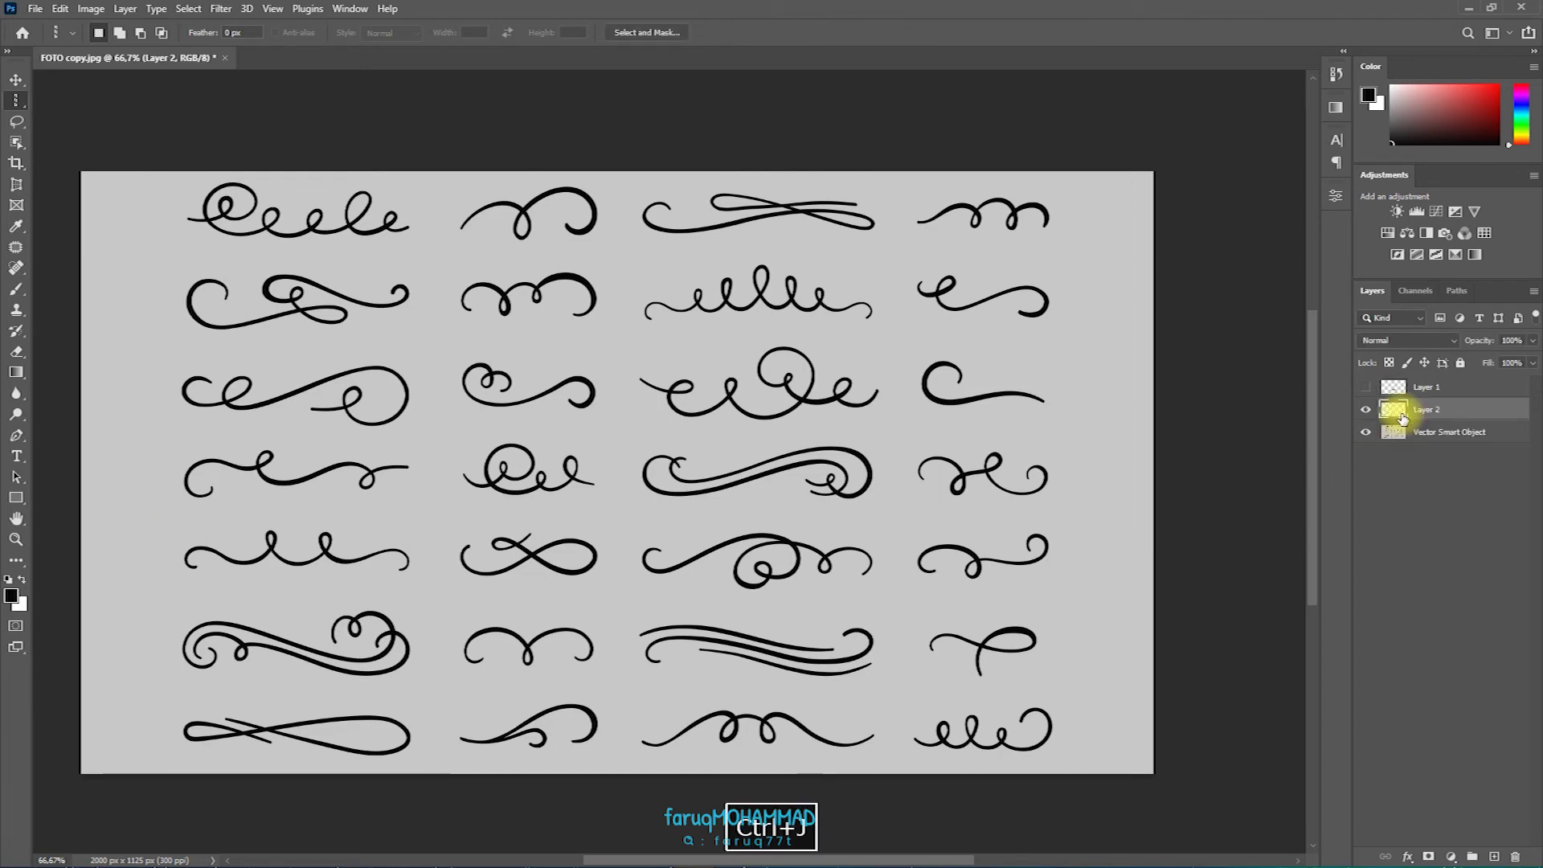
{"action": "left_click", "coordinate": [1367, 433]}
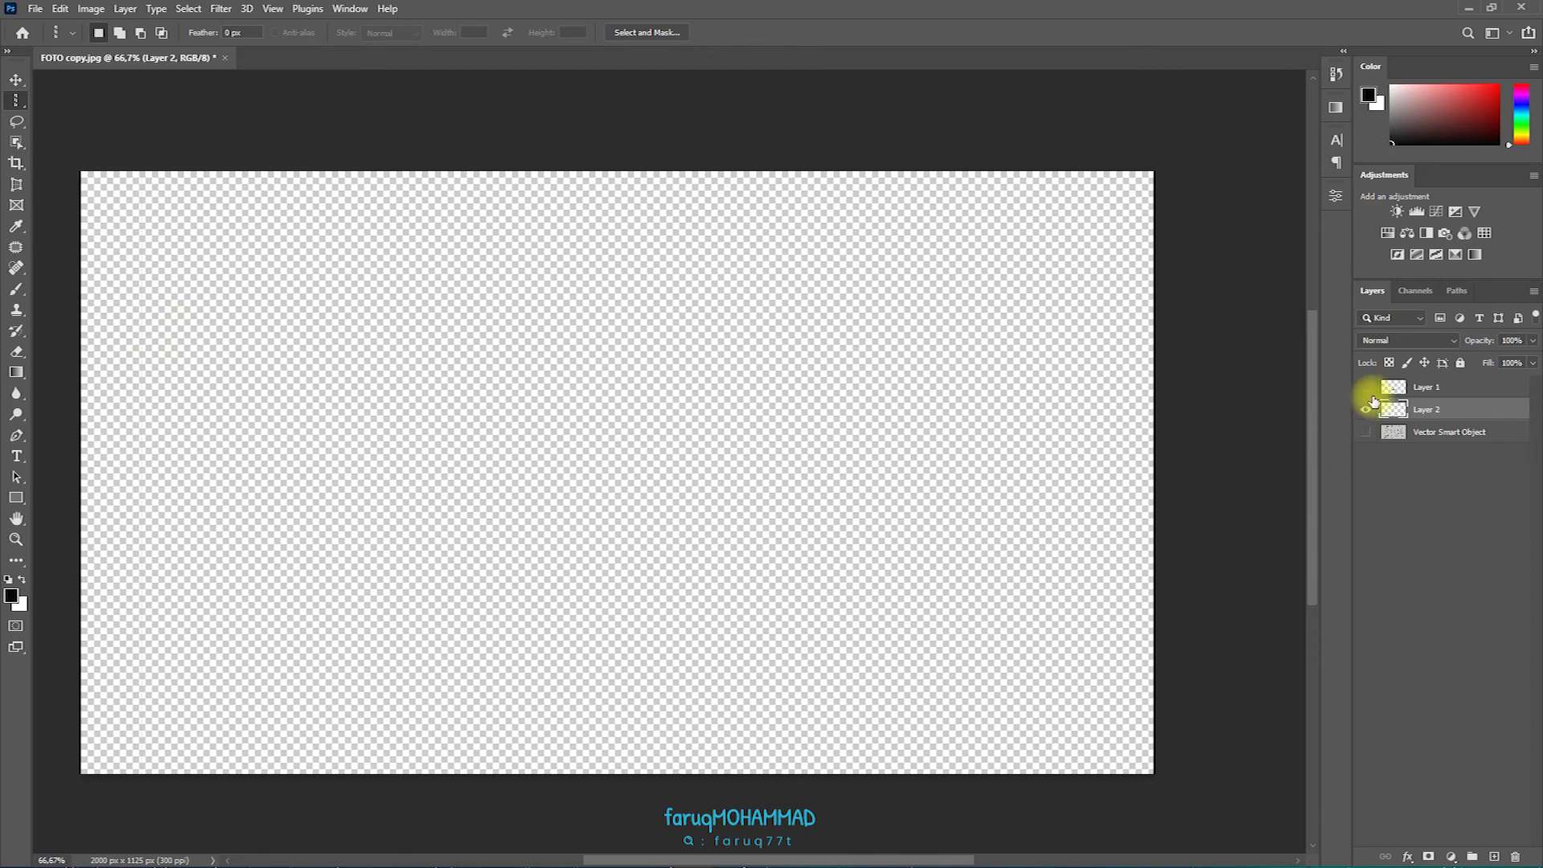
Examine the copied column strip's width up close with the Move Tool and open Free Transform on it
{"action": "key", "text": "v"}
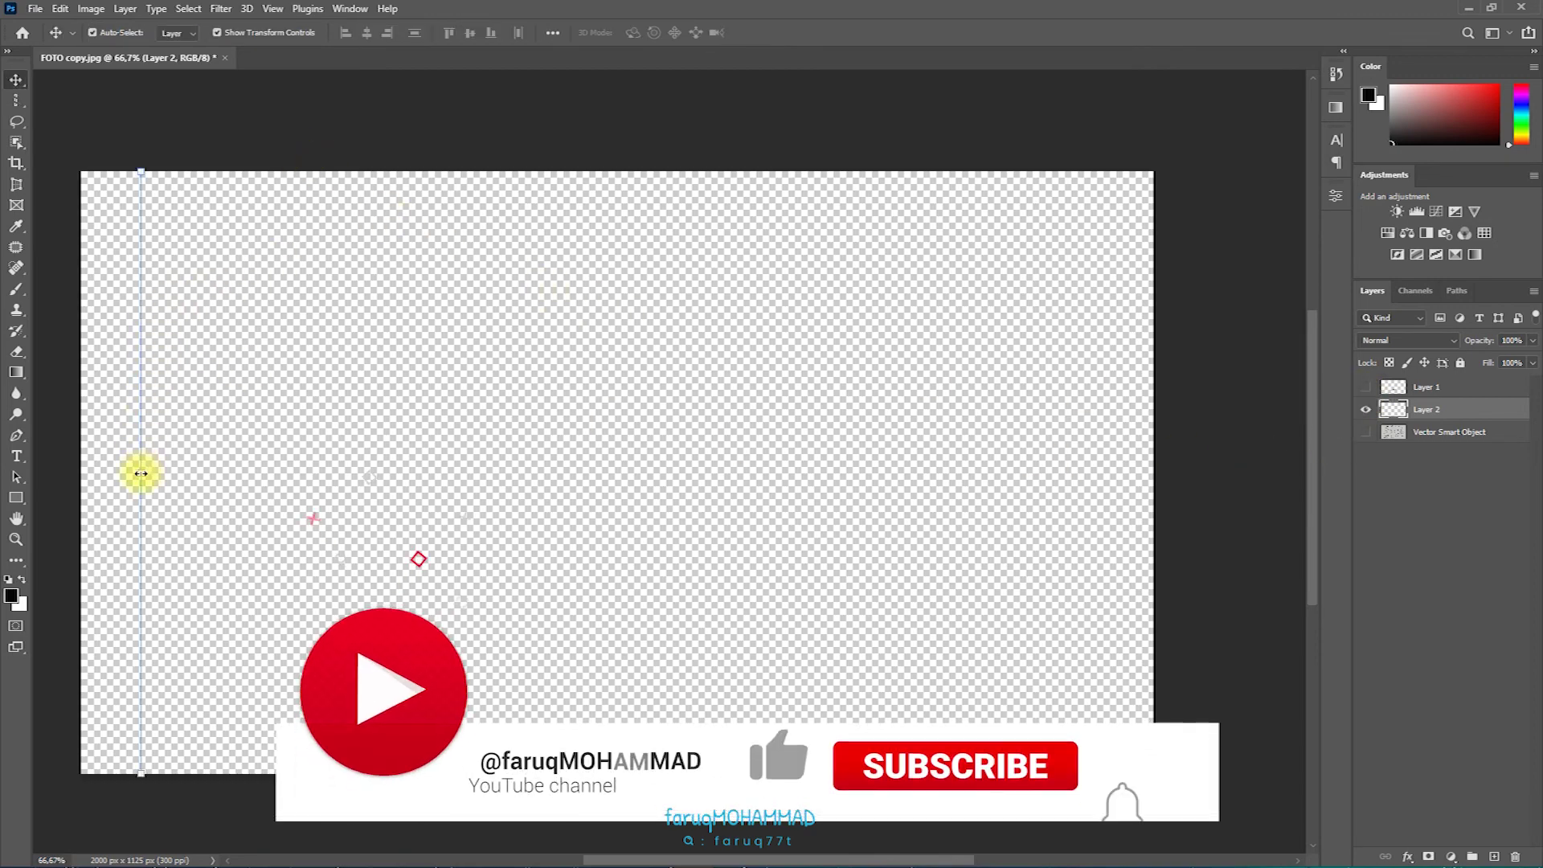
{"action": "scroll", "coordinate": [122, 457], "scroll_direction": "up", "scroll_amount": 5}
{"action": "scroll", "coordinate": [137, 434], "scroll_direction": "up", "scroll_amount": 14}
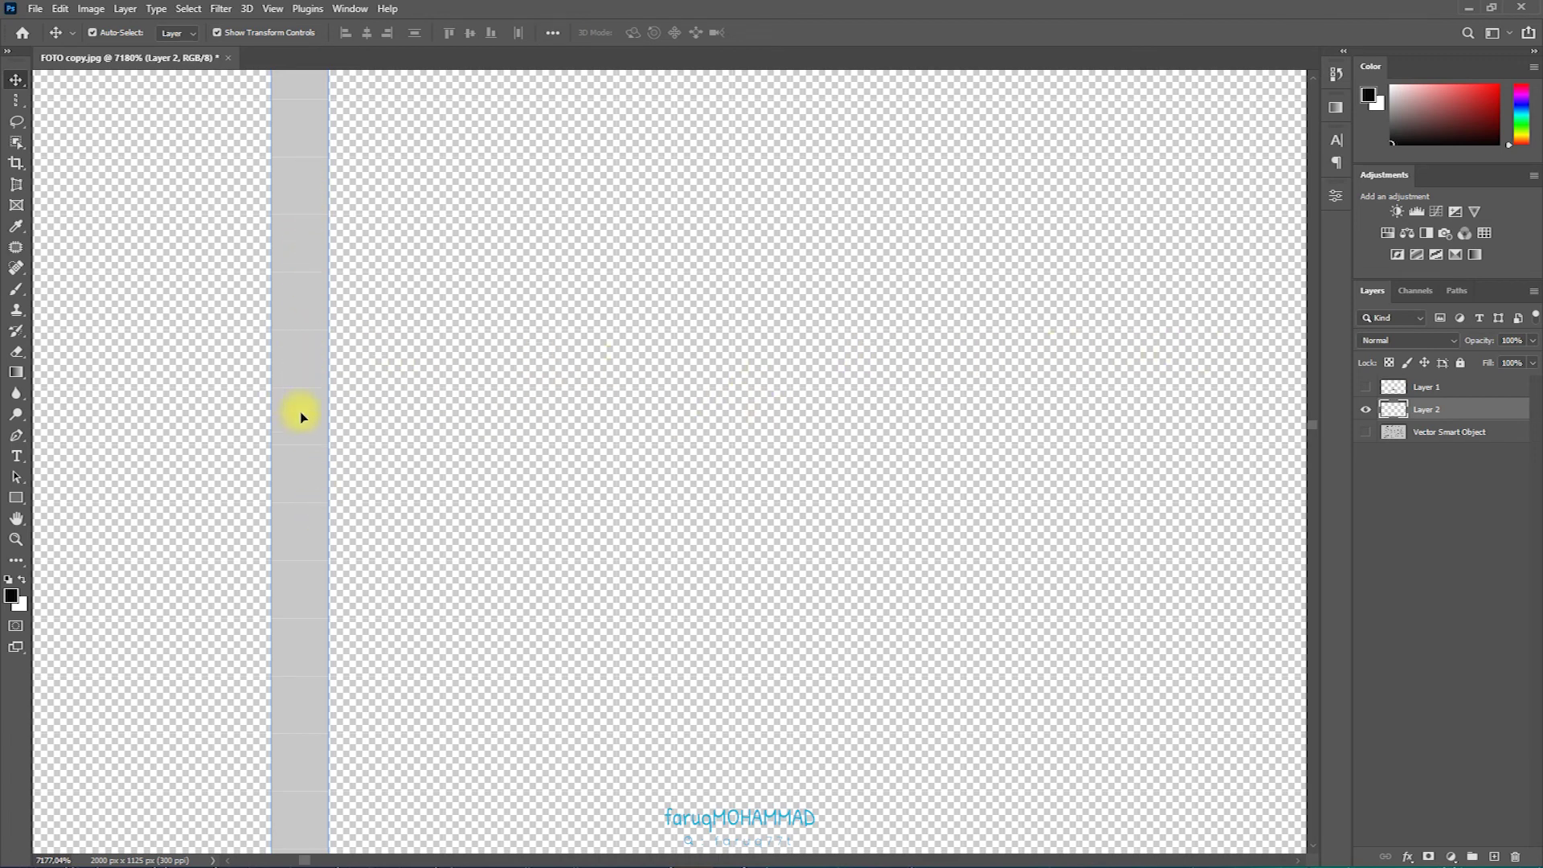
{"action": "scroll", "coordinate": [310, 509], "scroll_direction": "down", "scroll_amount": 15}
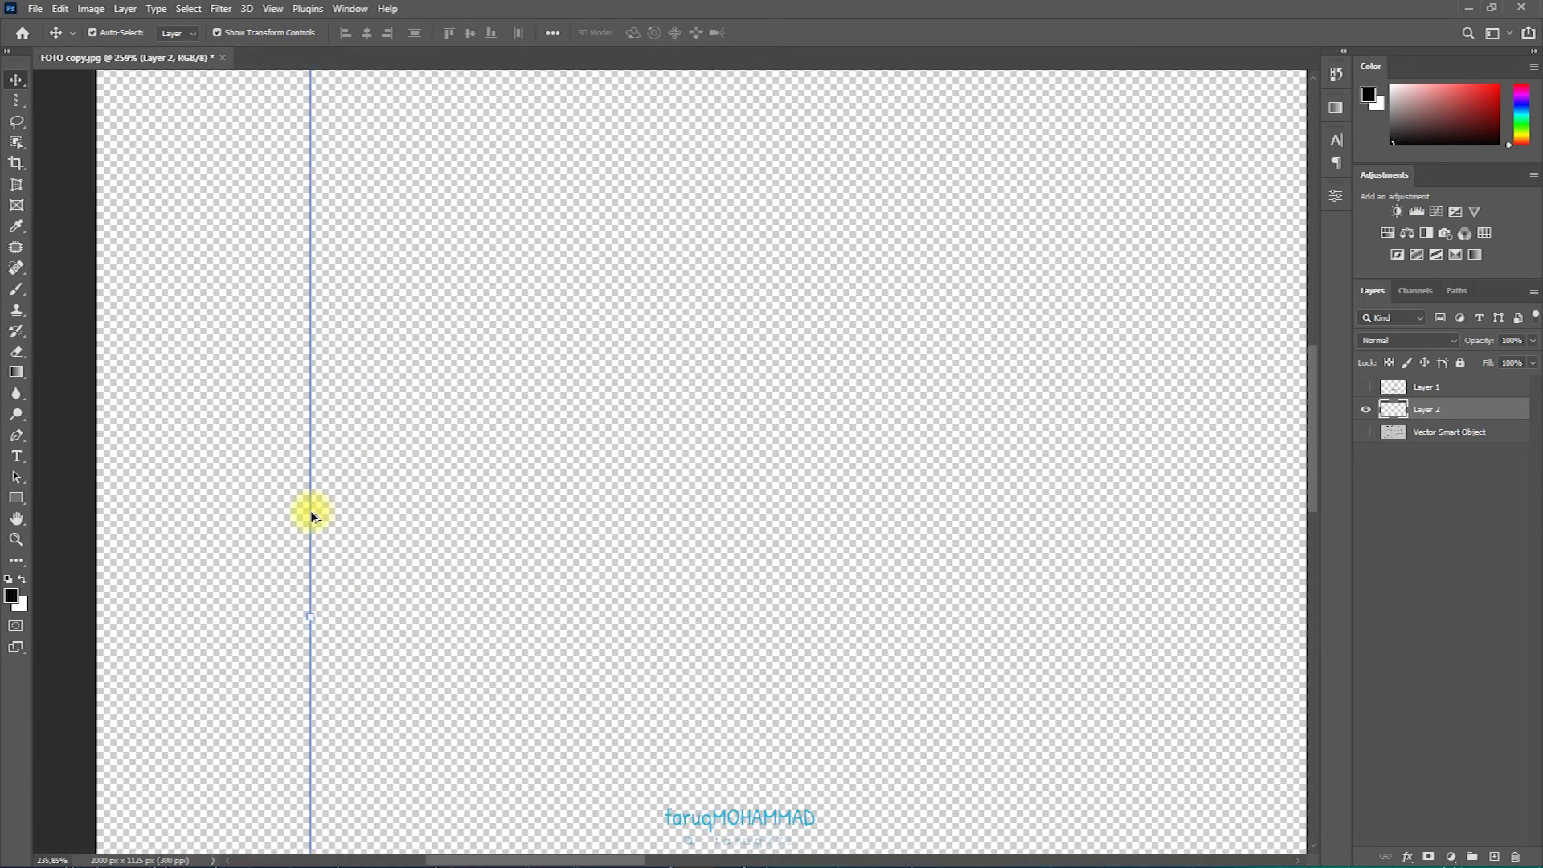
{"action": "scroll", "coordinate": [310, 509], "scroll_direction": "down", "scroll_amount": 3}
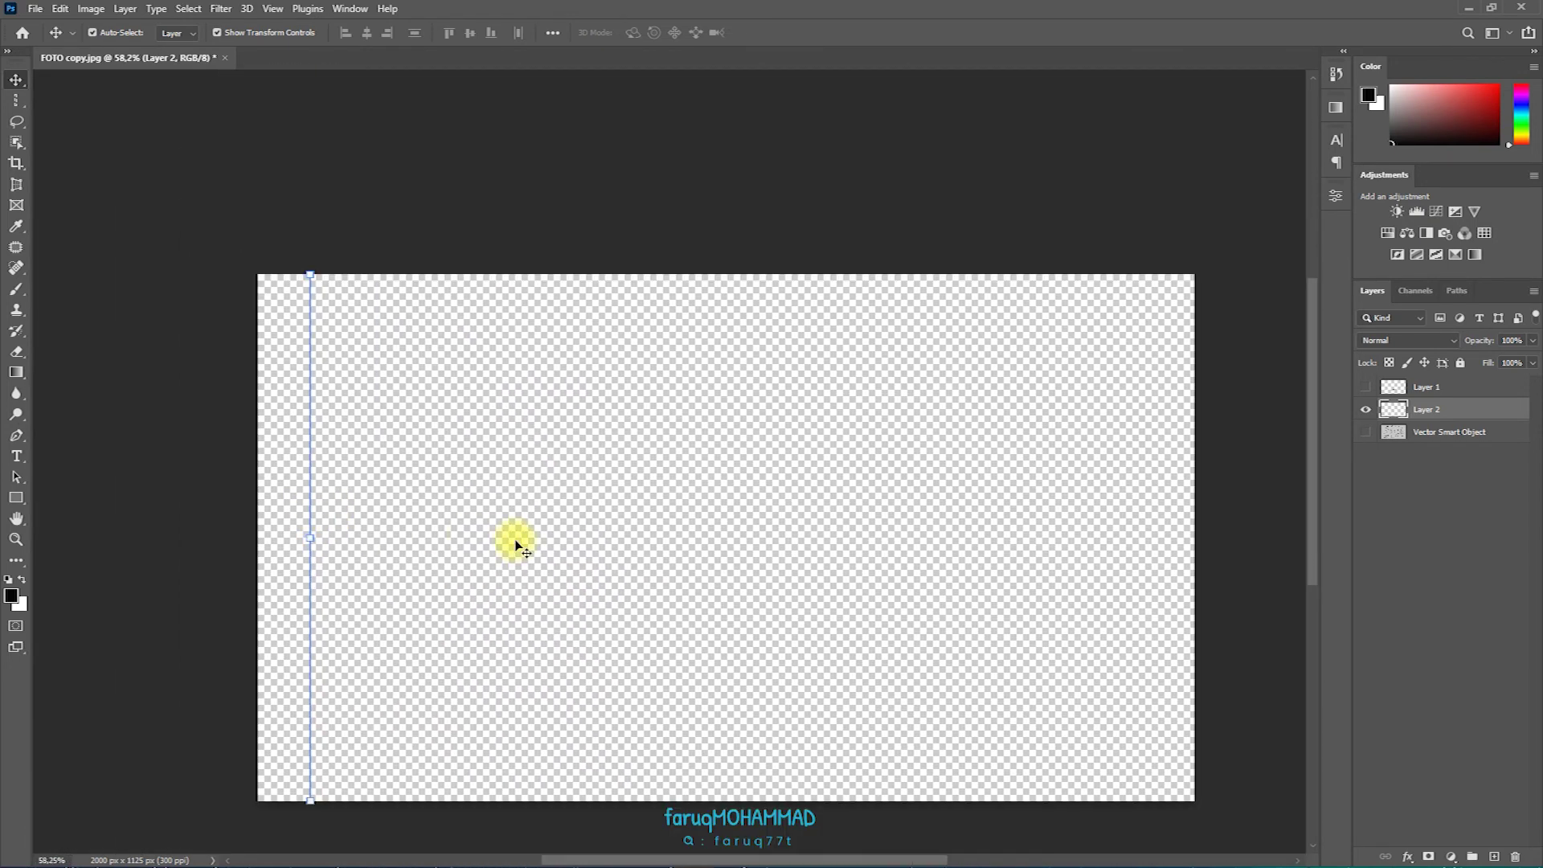
{"action": "key", "text": "ctrl+t"}
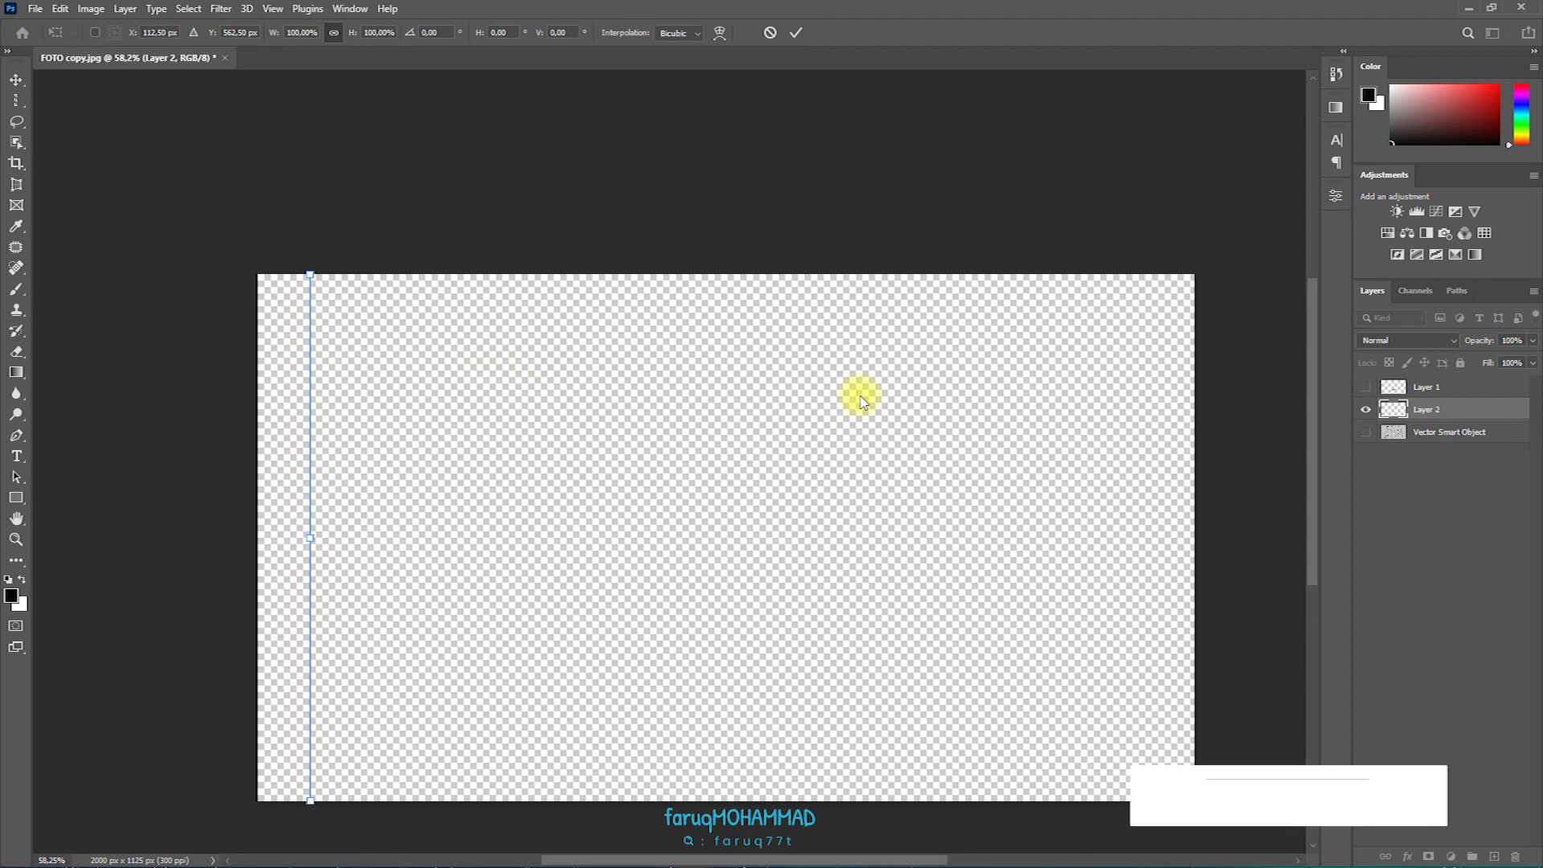
Swap Layer 2 for the Vector Smart Object sheet and place a Single Row Marquee selection between the first and second rows of flourishes
{"action": "left_click", "coordinate": [1367, 412]}
{"action": "left_click", "coordinate": [1367, 410]}
{"action": "left_click", "coordinate": [1366, 432]}
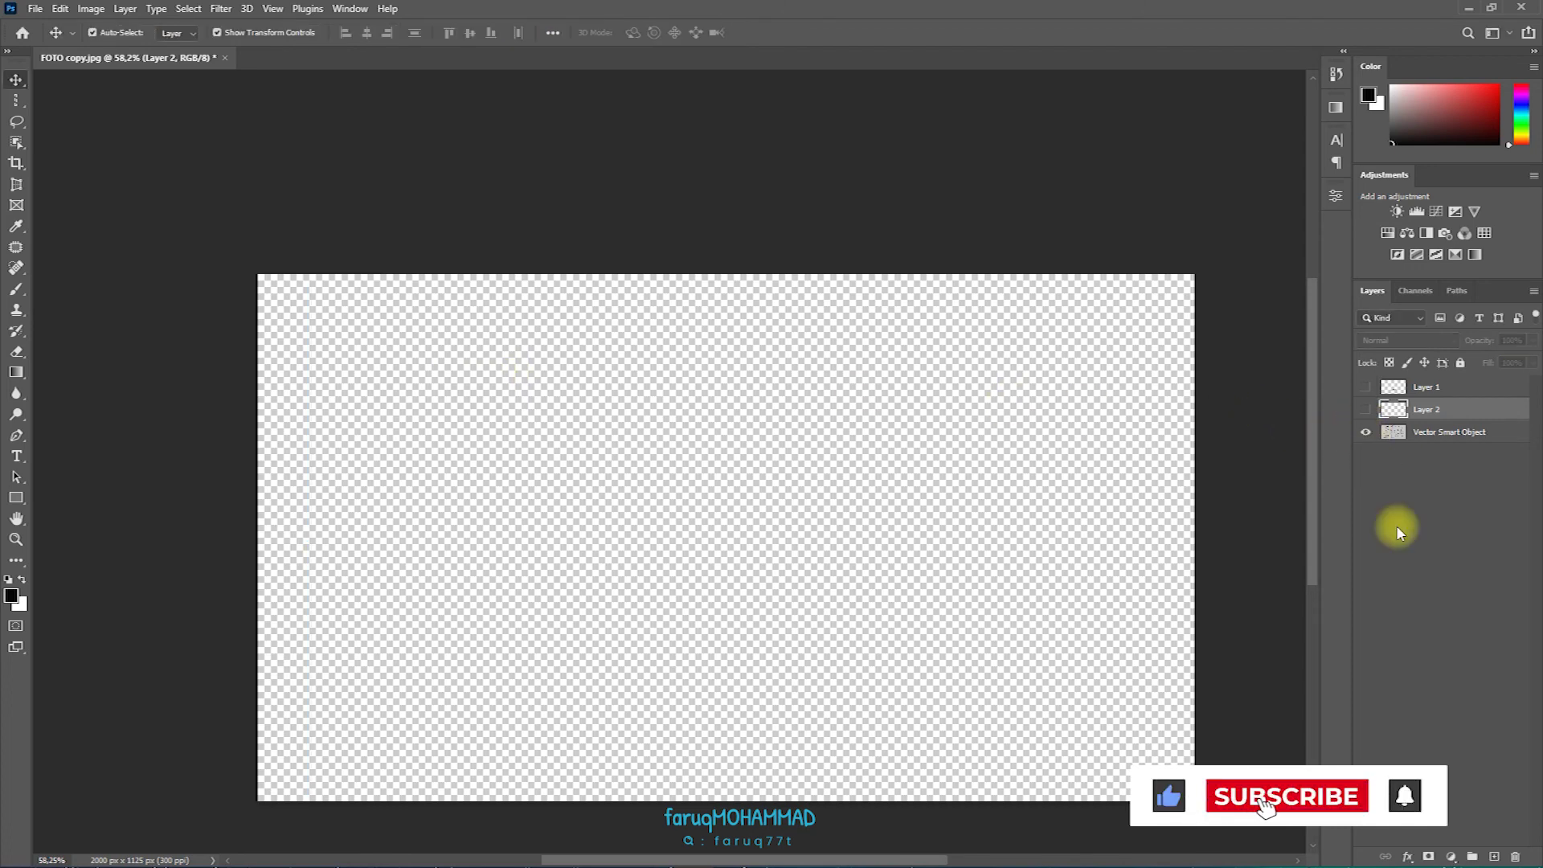
{"action": "right_click", "coordinate": [15, 107]}
{"action": "left_click", "coordinate": [69, 129]}
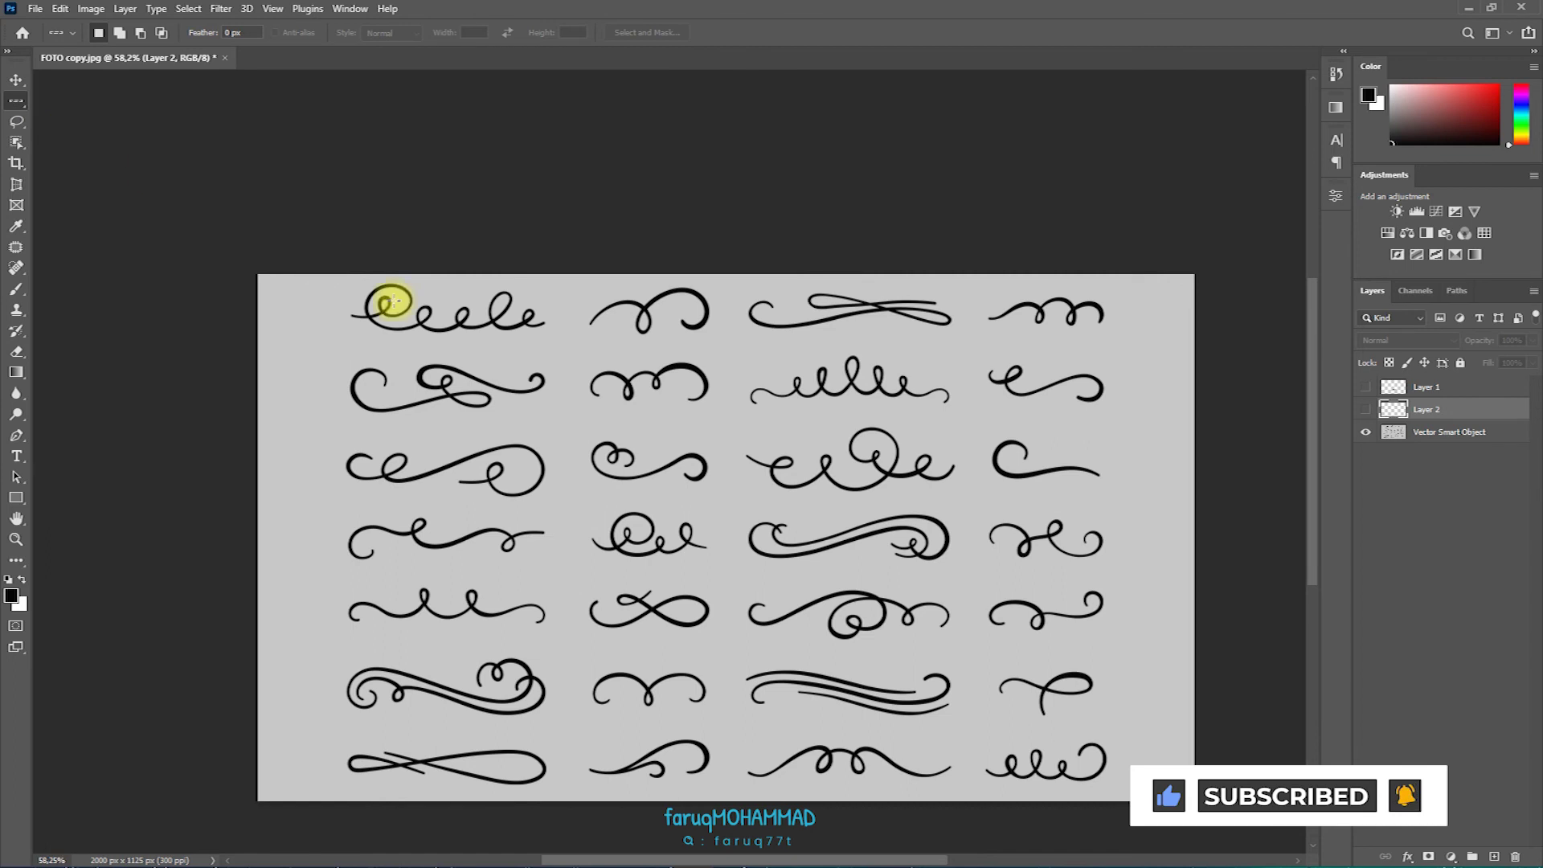
{"action": "left_click", "coordinate": [584, 339]}
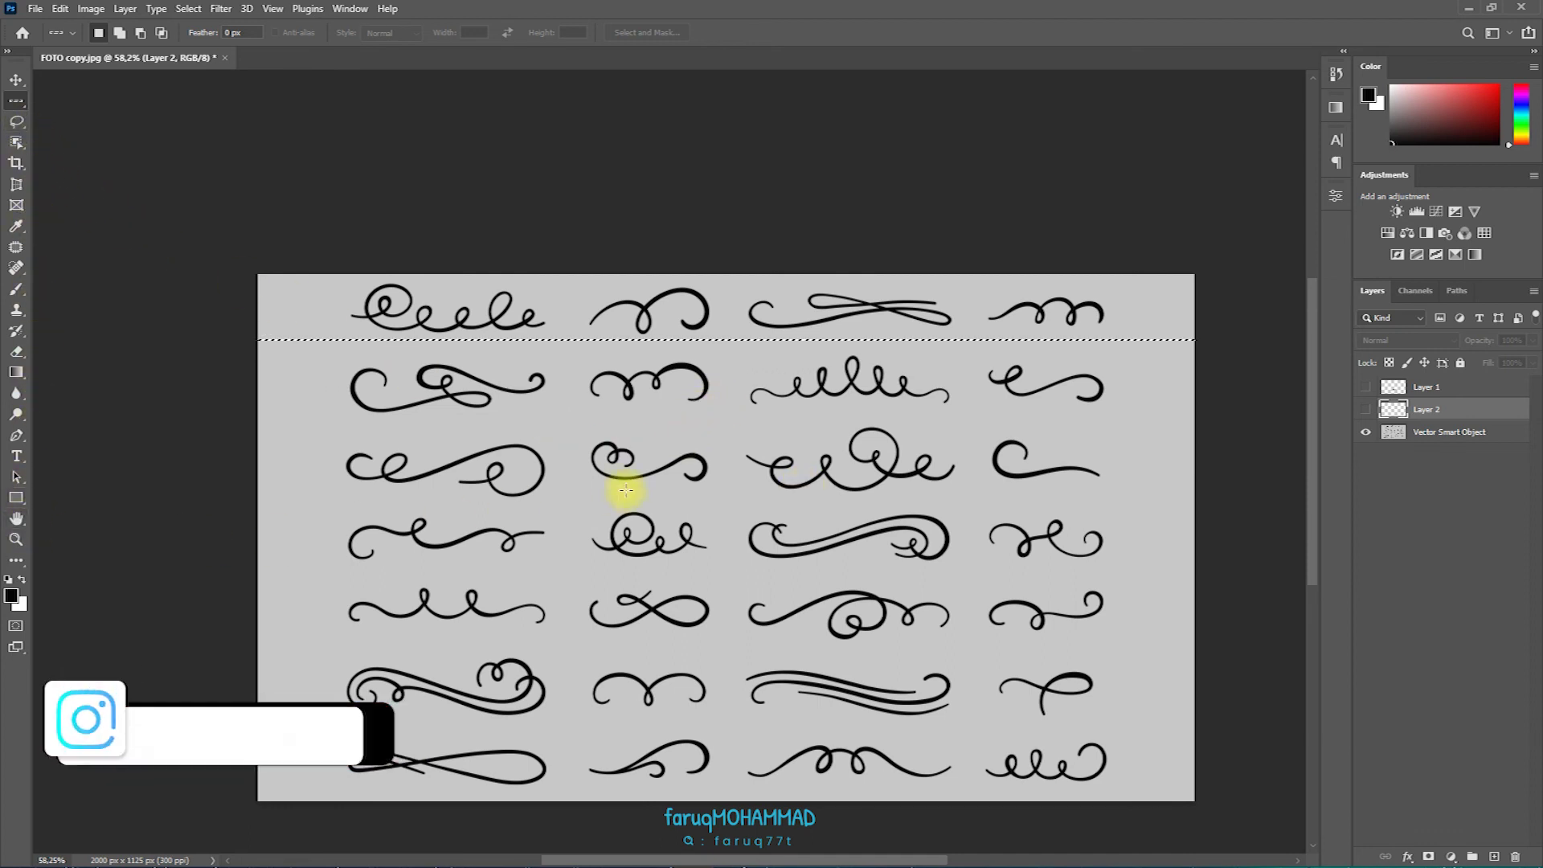
{"action": "scroll", "coordinate": [626, 489], "scroll_direction": "down", "scroll_amount": 1}
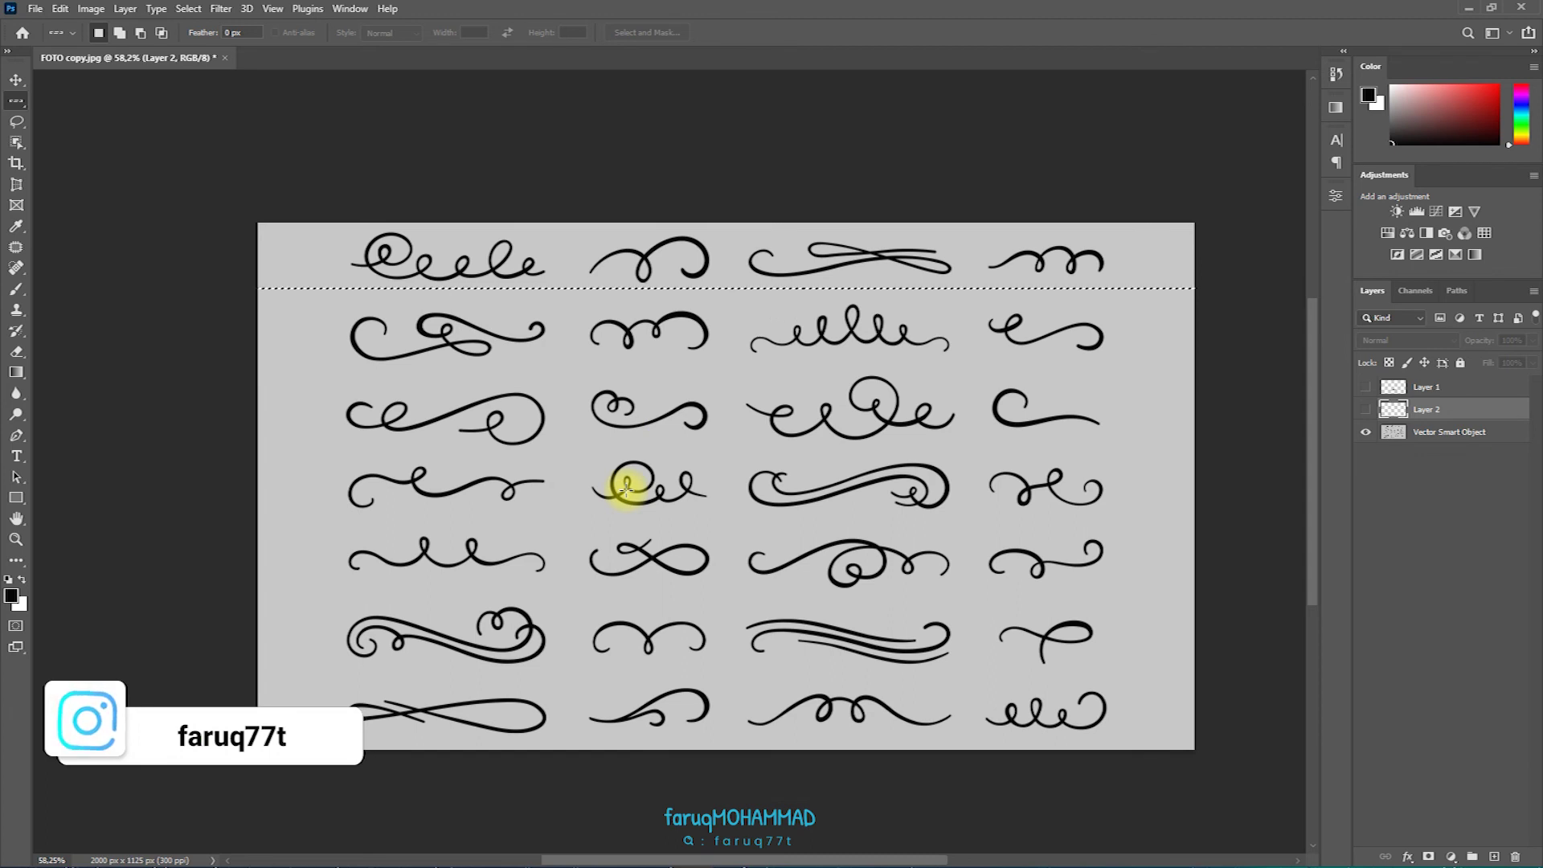